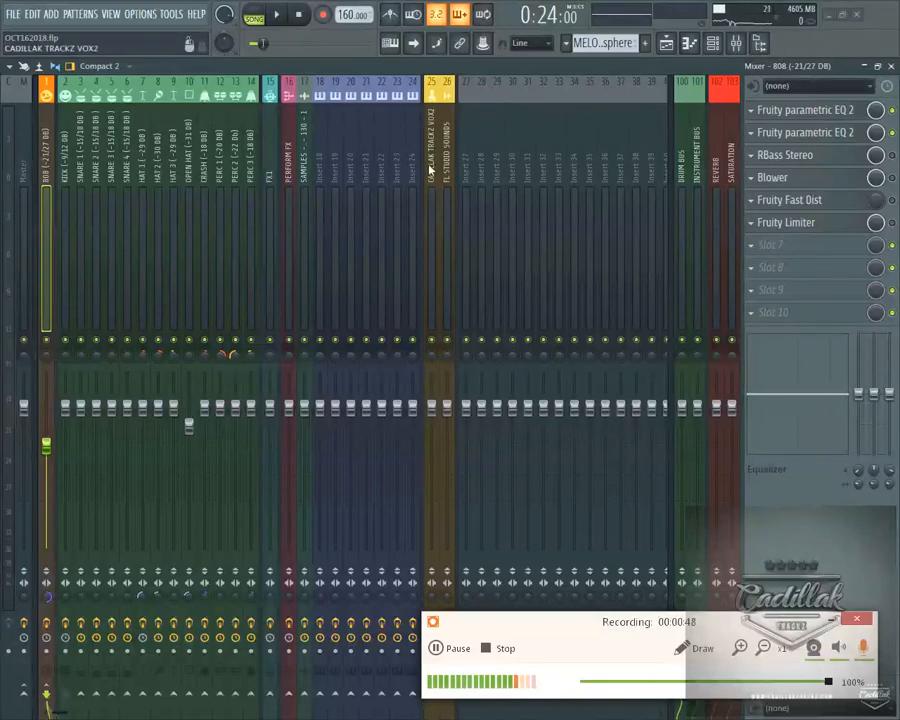
View the Maschine instrument window, close it, and bring up the playlist arrangement
click(174, 170)
drag(268, 510, 311, 101)
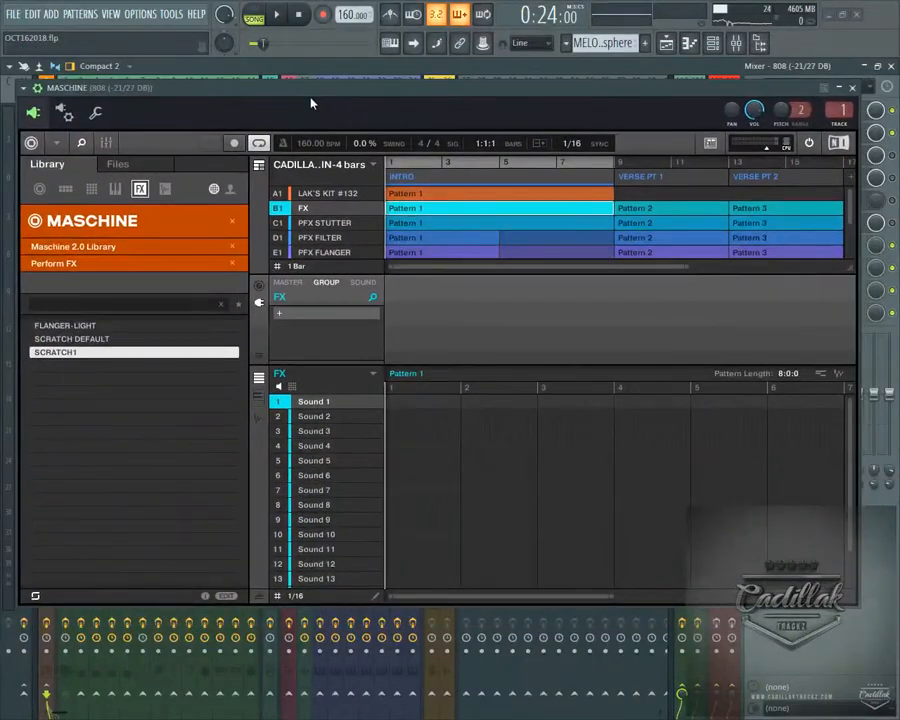
click(853, 88)
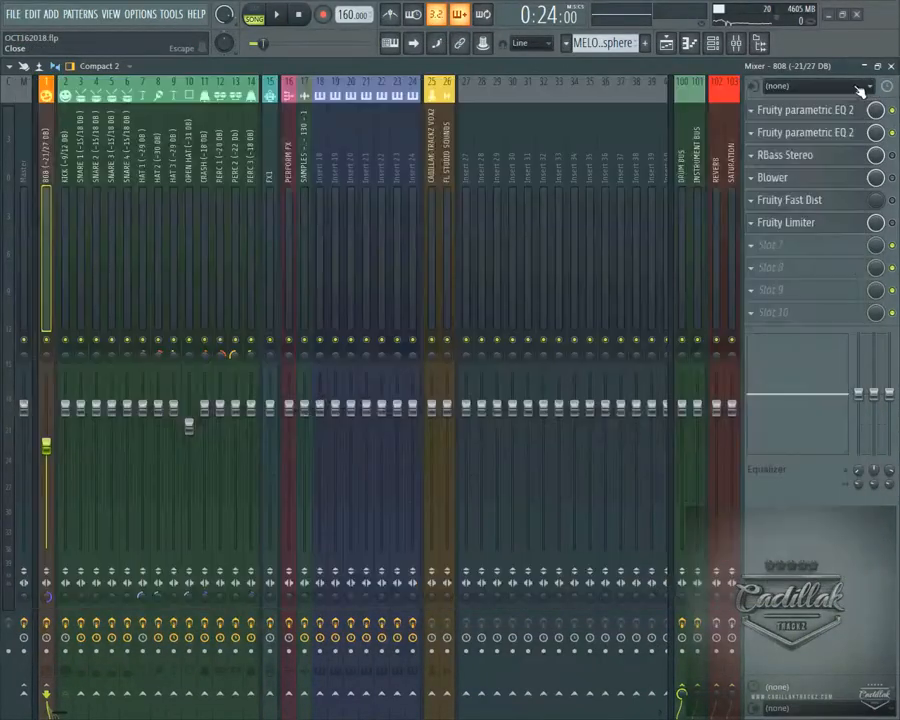
key(F5)
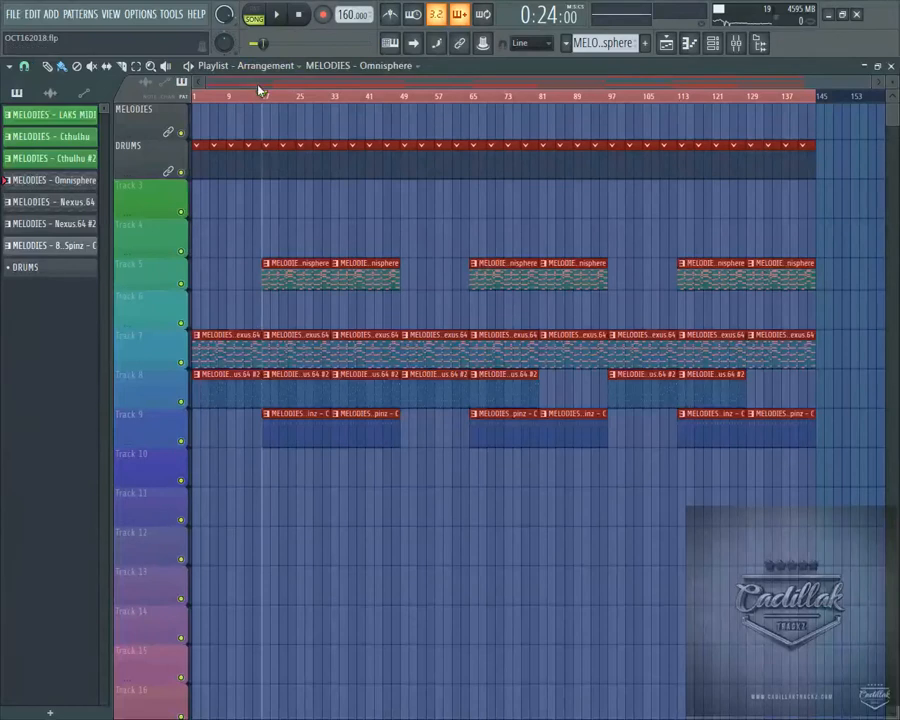
mouse_move(380, 96)
mouse_down()
mouse_move(366, 105)
mouse_move(225, 96)
mouse_move(273, 100)
mouse_move(249, 94)
mouse_move(265, 104)
mouse_up()
Set the audio device to FL Studio ASIO with a 512-sample buffer length, and close the settings
click(140, 14)
click(165, 56)
click(450, 220)
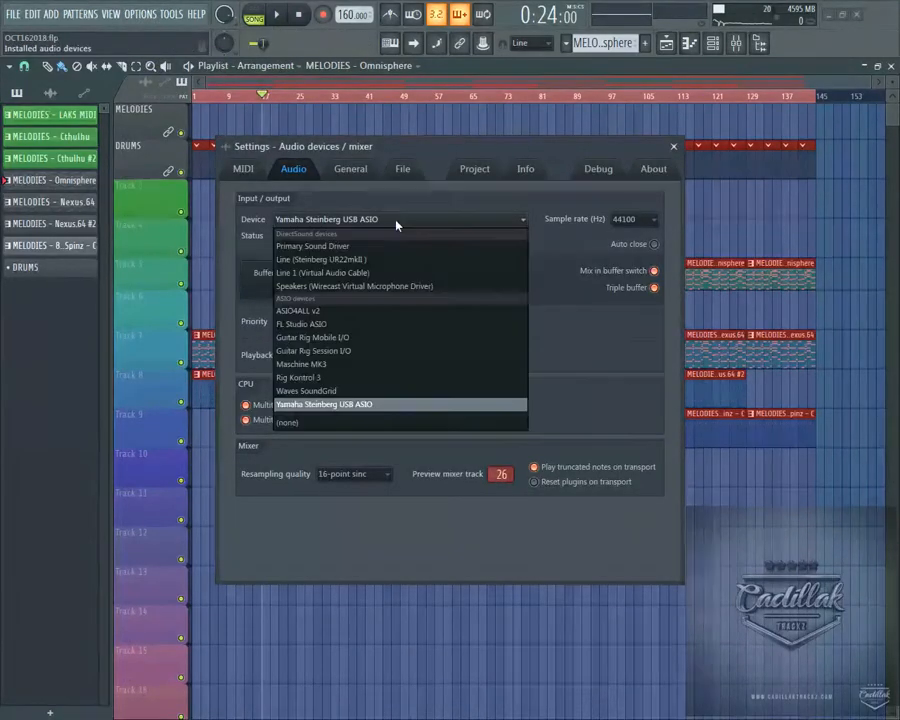
click(381, 325)
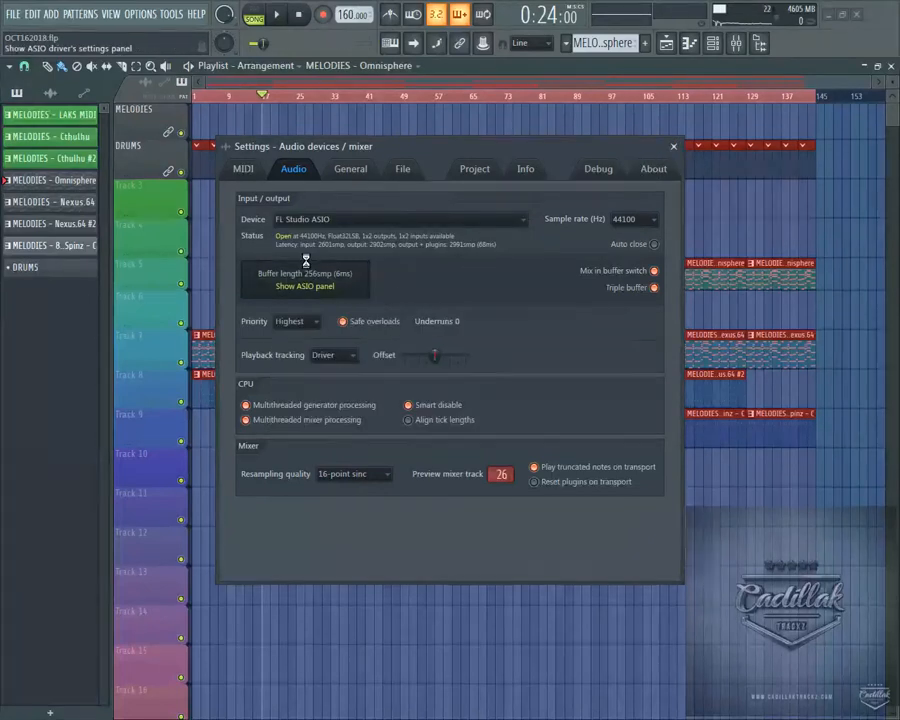
click(384, 298)
click(519, 268)
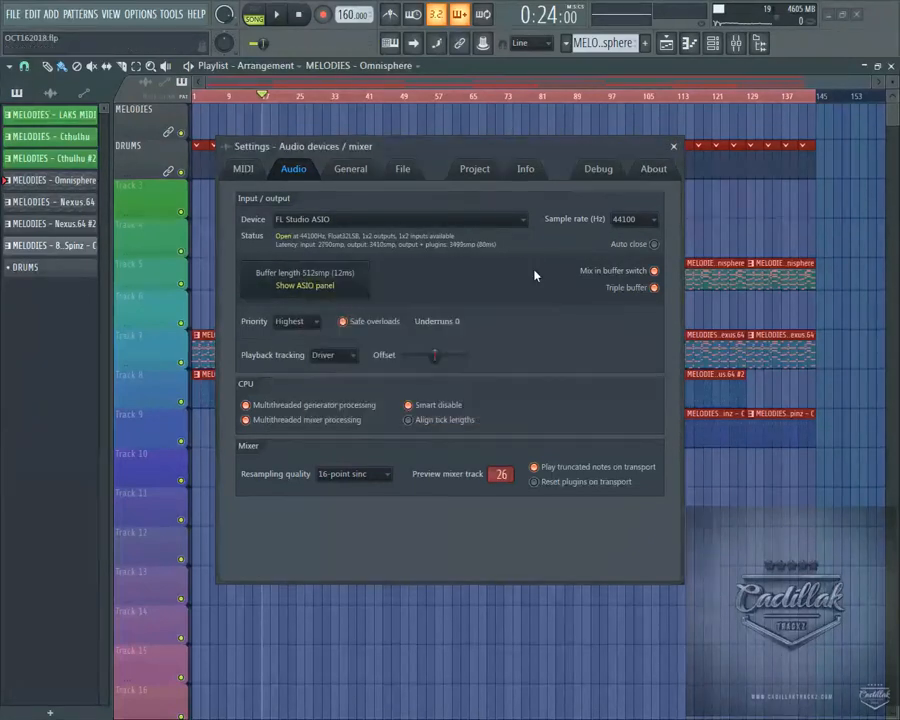
click(674, 146)
Play the song from the start, check the track levels in the mixer, and stop playback
click(297, 13)
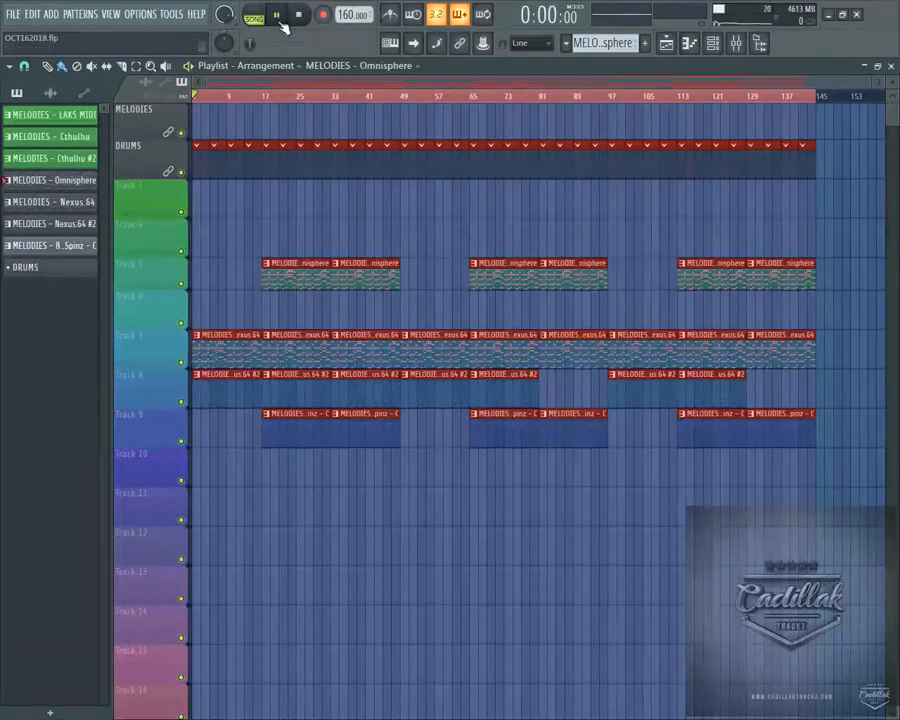
key(space)
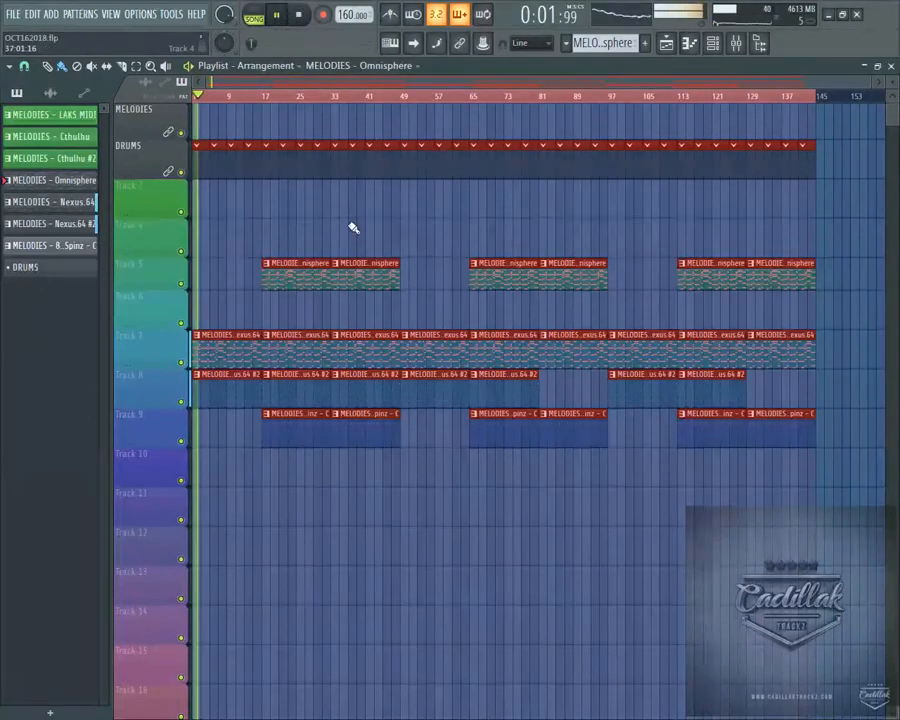
click(737, 42)
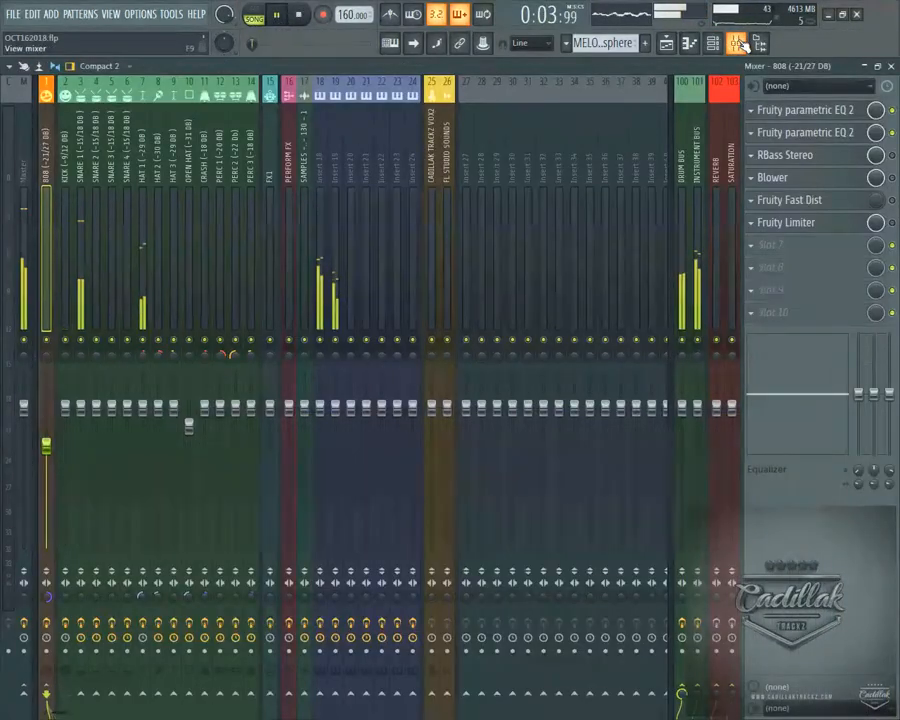
click(737, 42)
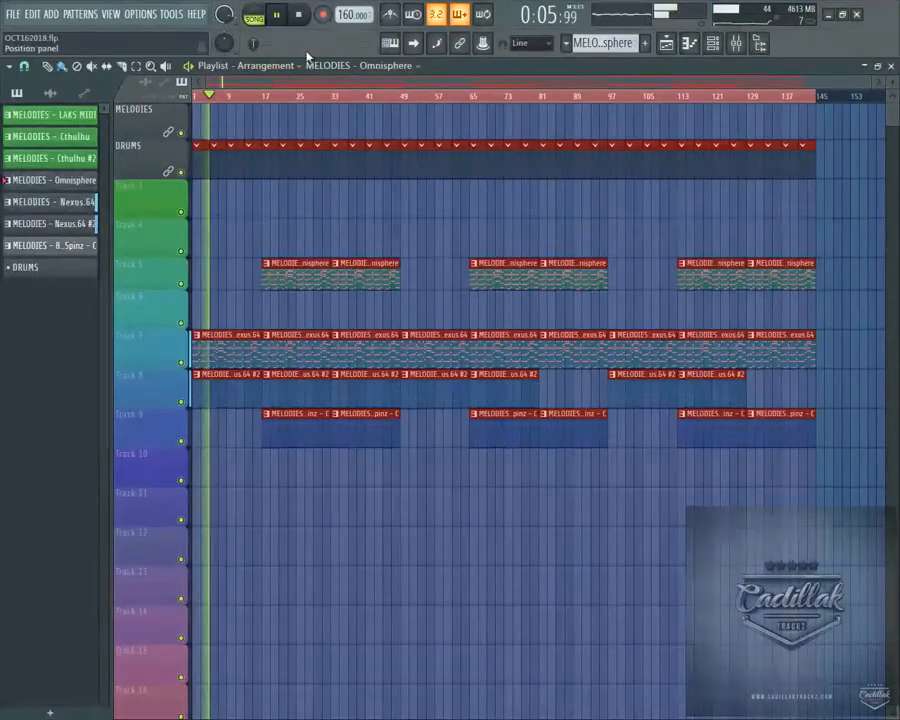
key(F9)
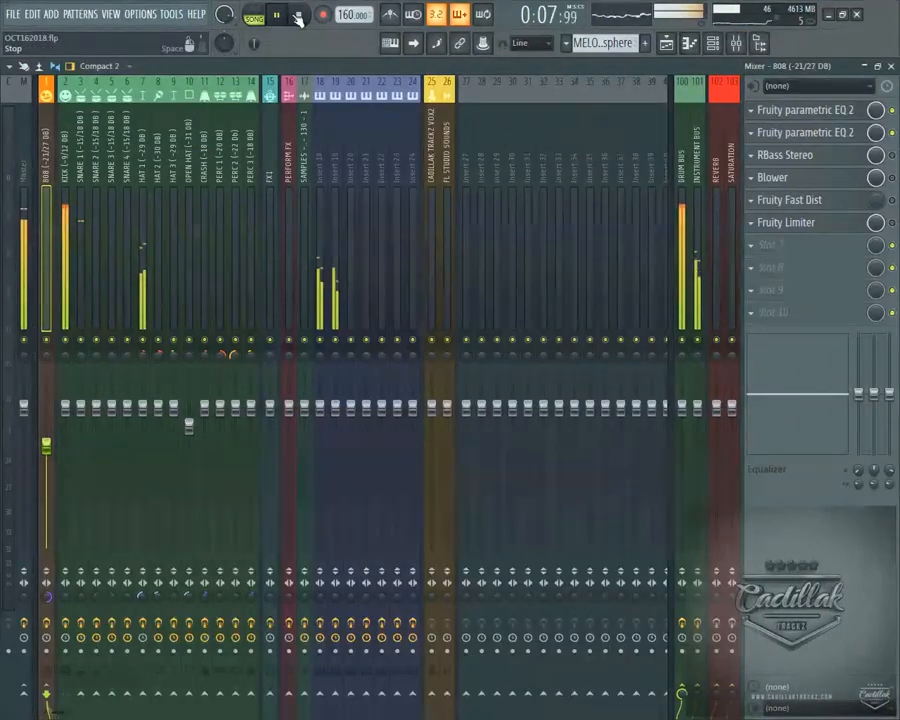
key(space)
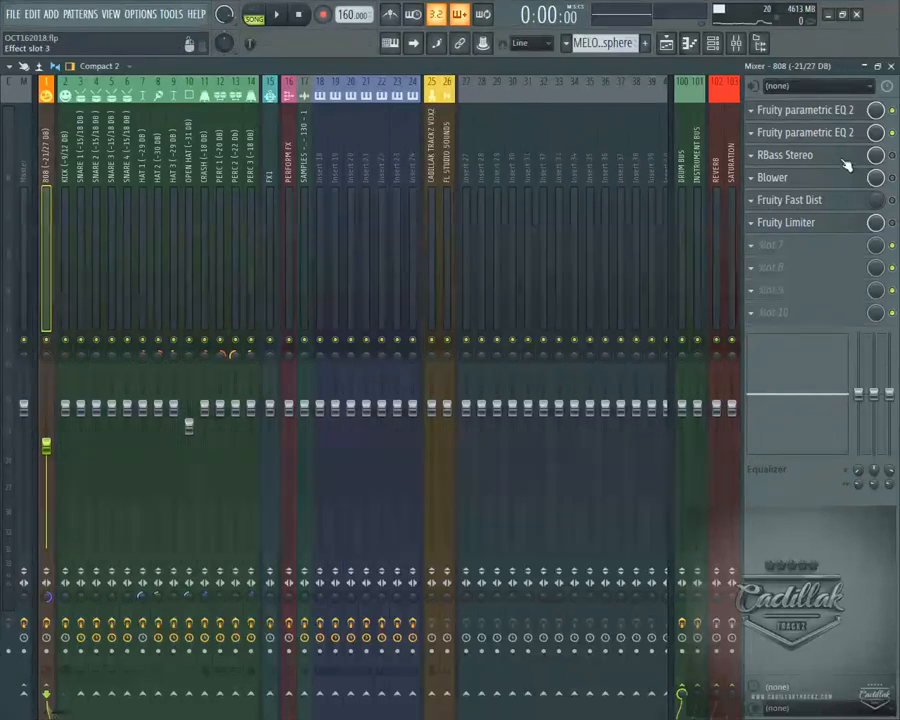
click(892, 66)
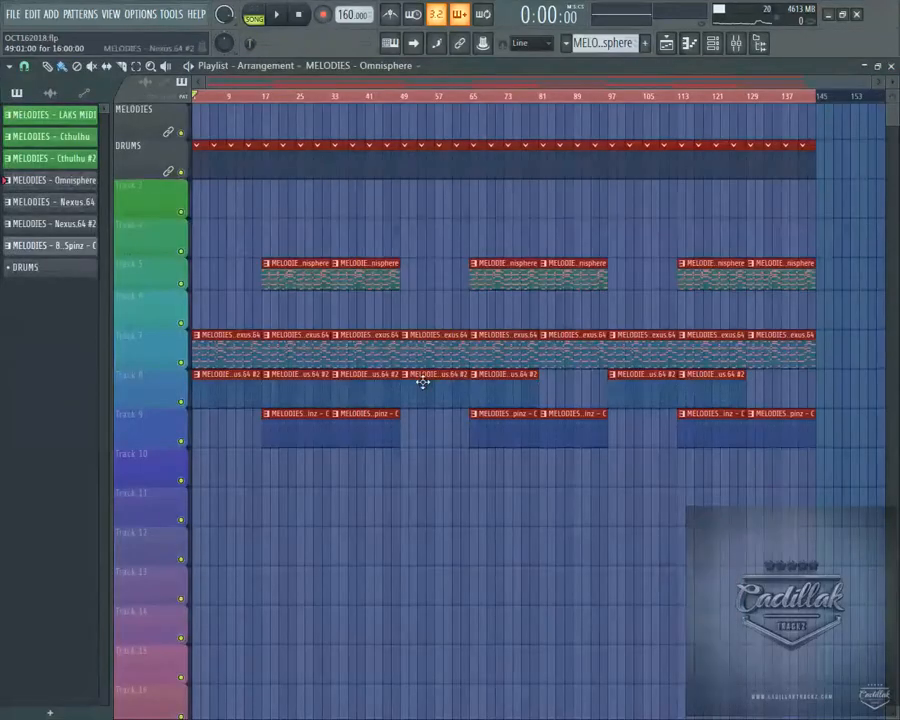
click(690, 45)
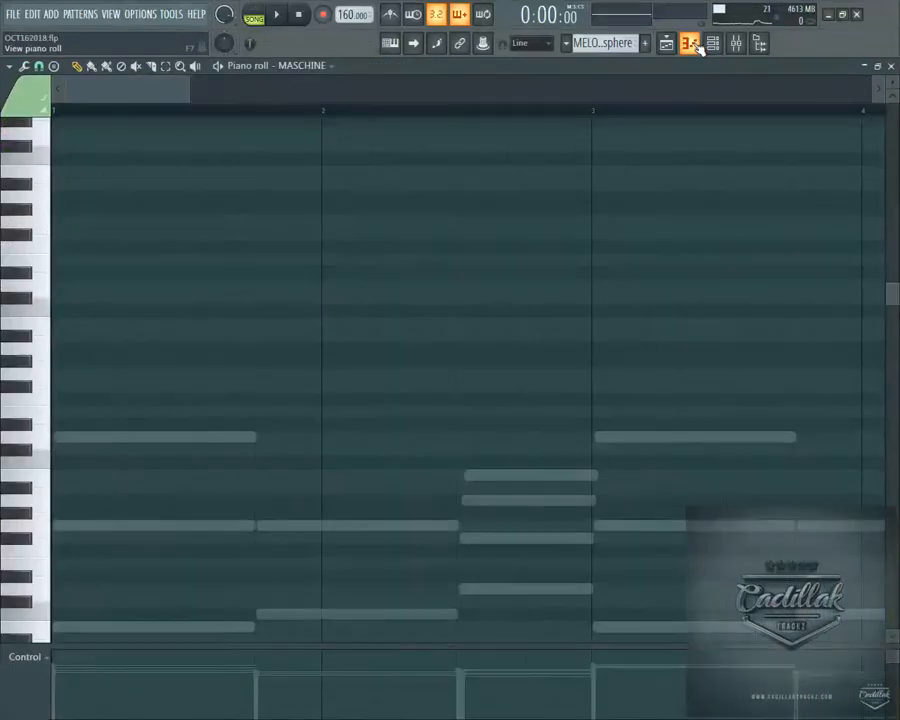
click(699, 48)
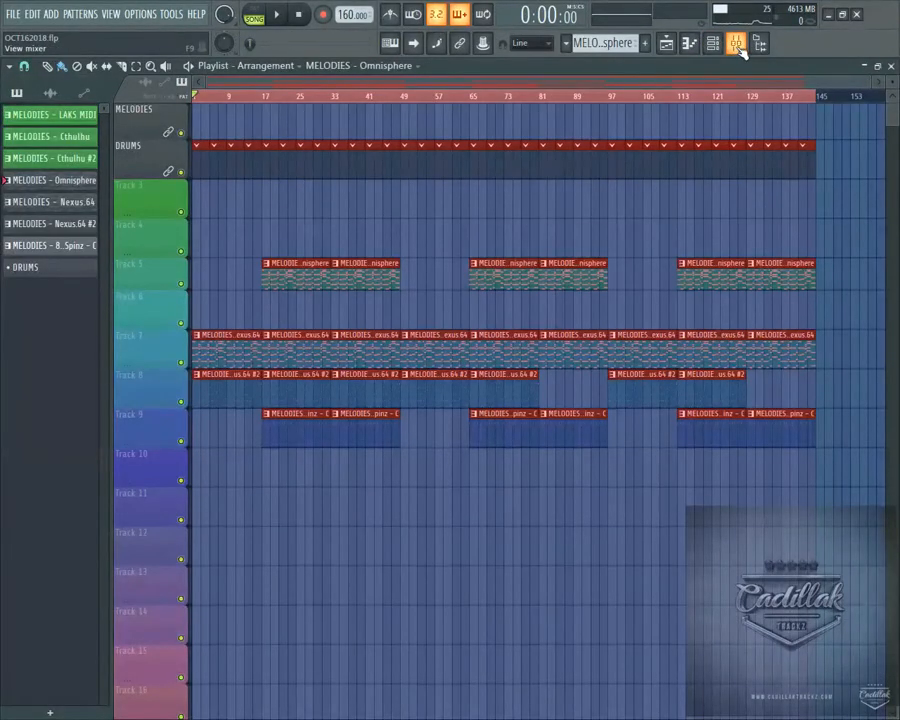
click(736, 46)
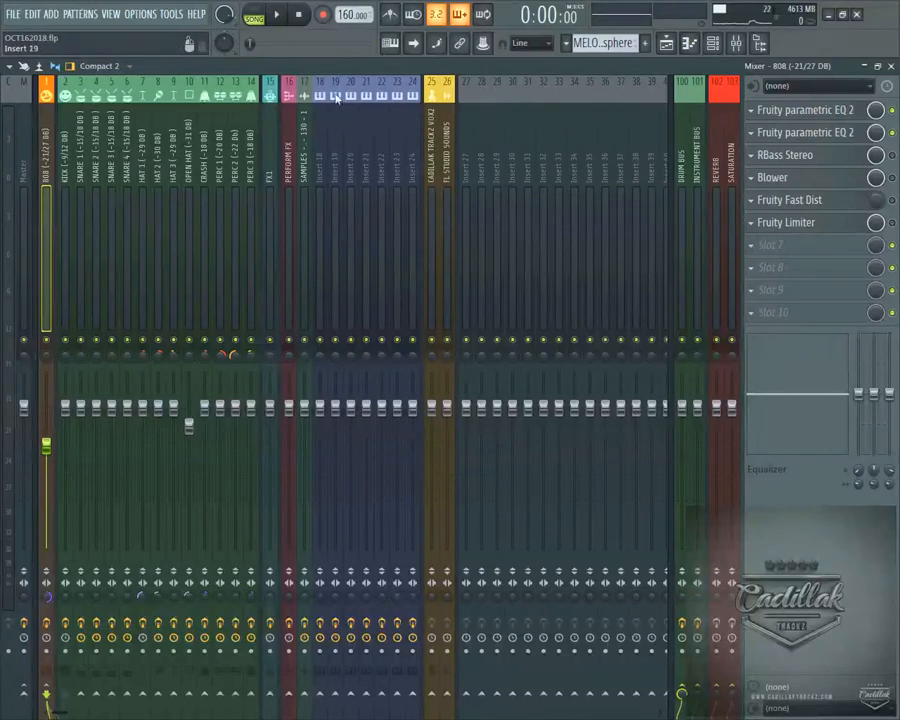
Load Maschine 2 FX into the third effect slot of the Master mixer track
click(277, 15)
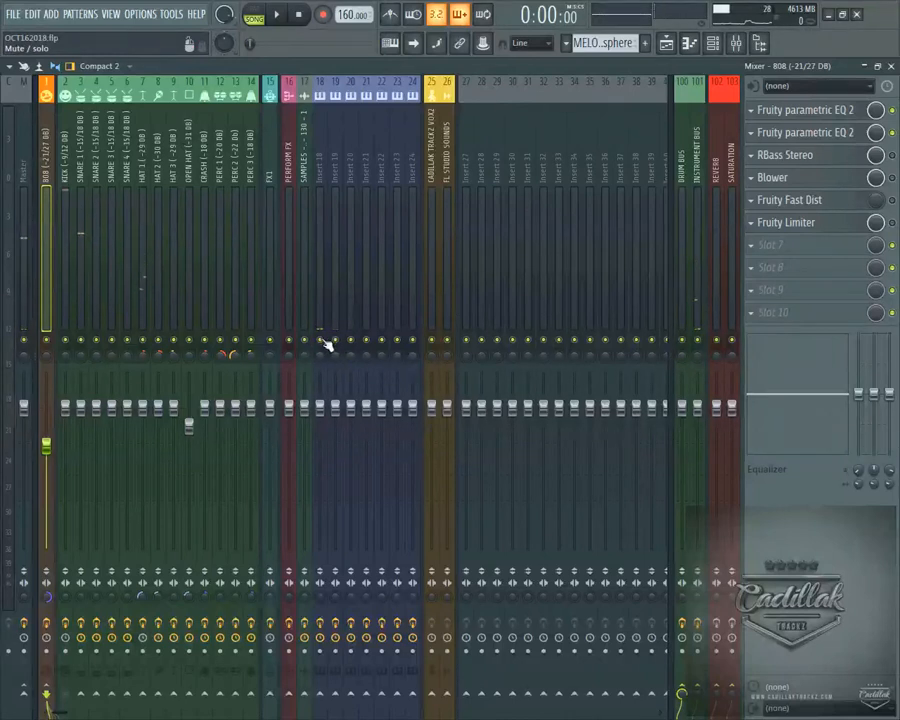
click(25, 155)
click(754, 158)
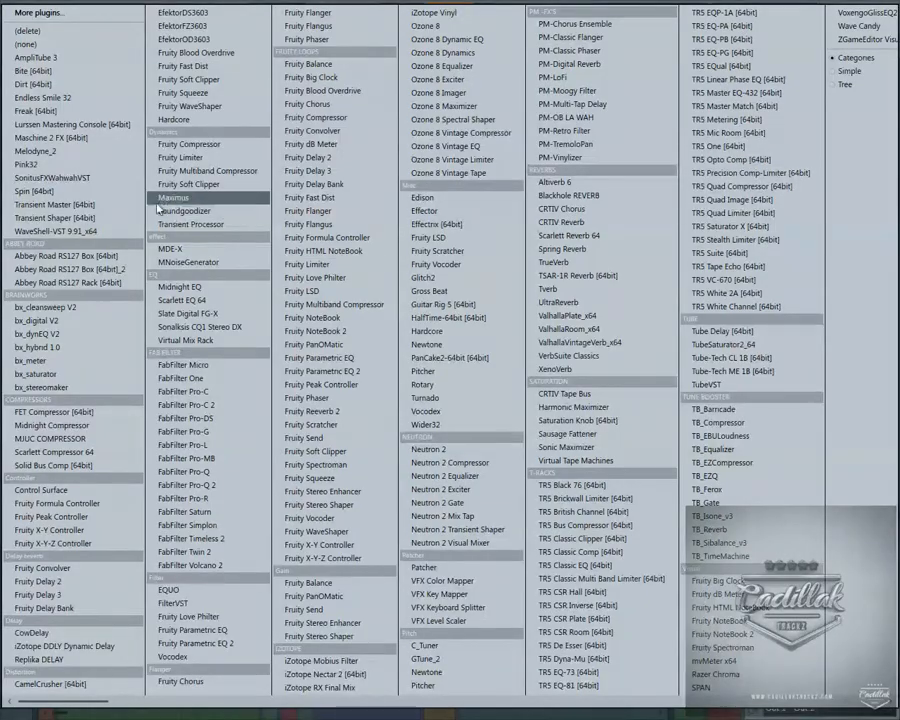
click(108, 142)
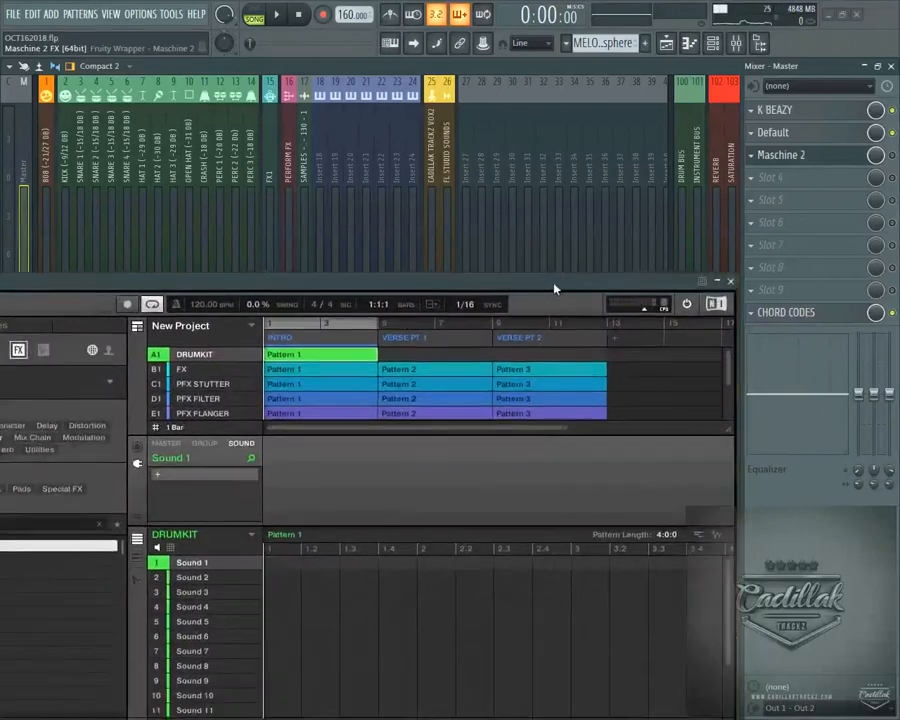
drag(555, 284, 676, 178)
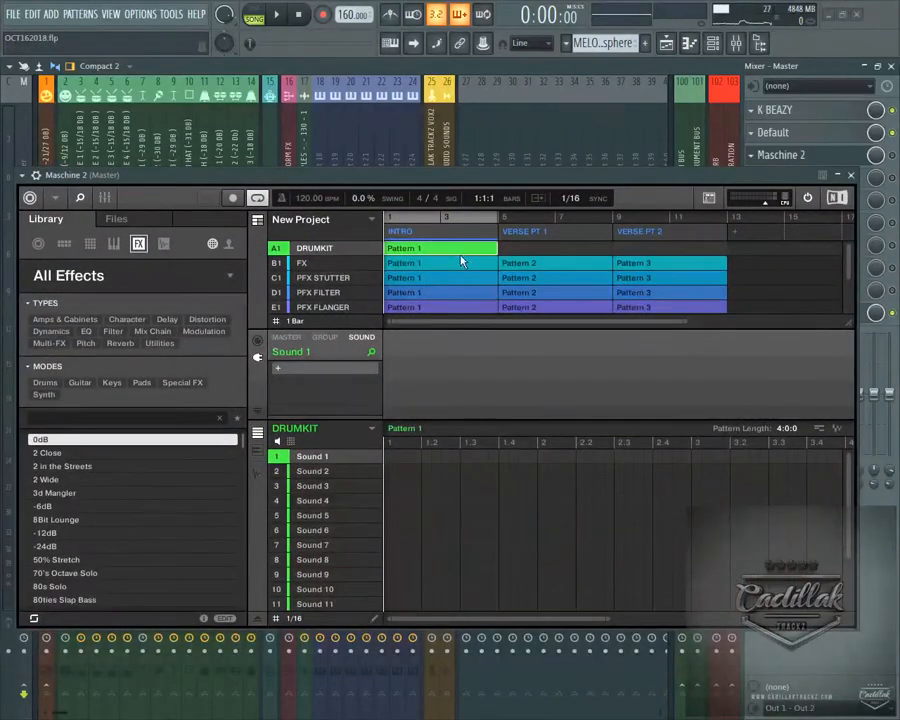
Hide the library browser in Maschine 2 and open the sample recorder for Sound 1 of the DRUMKIT group
click(55, 197)
mouse_move(100, 249)
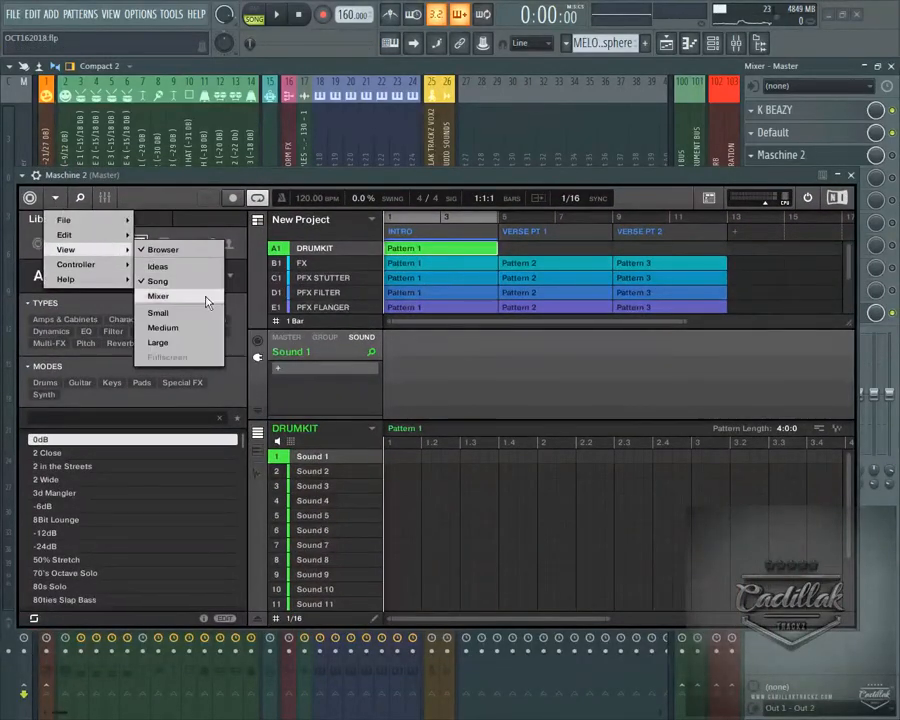
click(190, 318)
drag(433, 184, 445, 250)
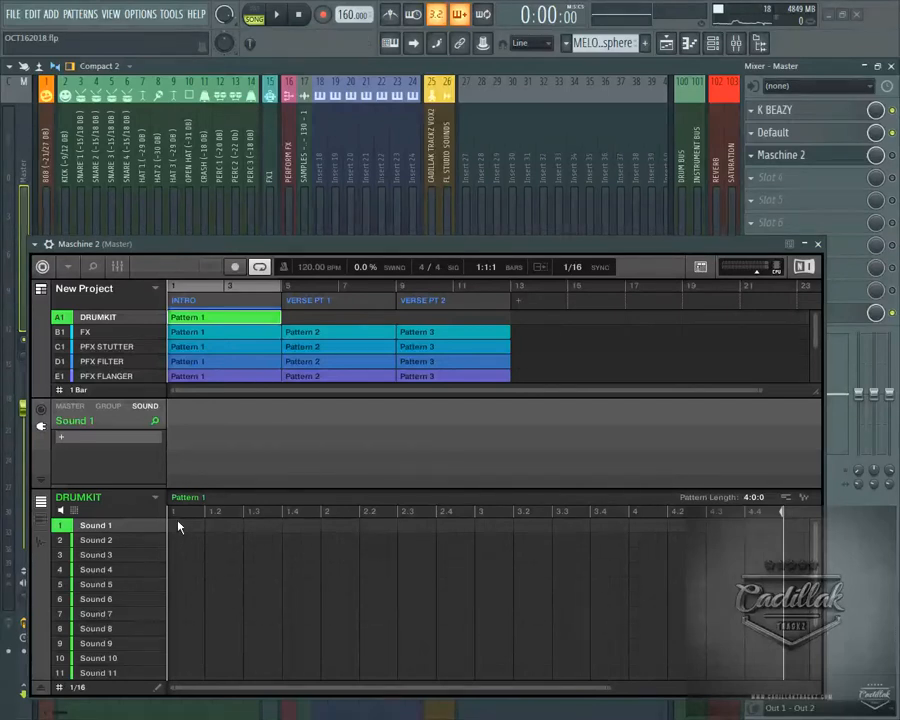
click(41, 541)
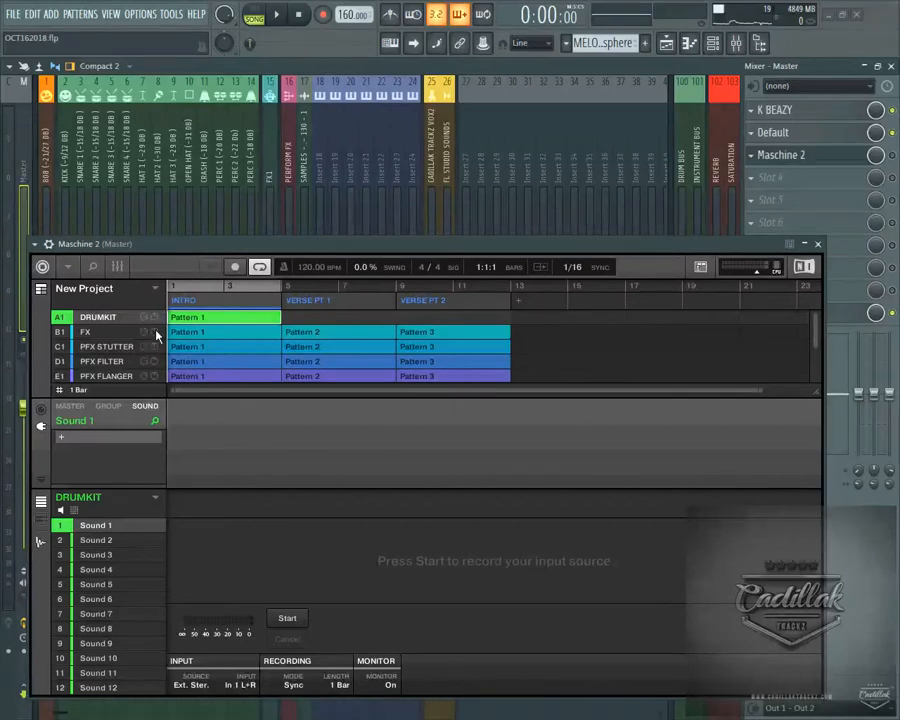
Solo Insert 18 and Insert 19 in the mixer, and play the song briefly to preview them
drag(313, 265, 305, 503)
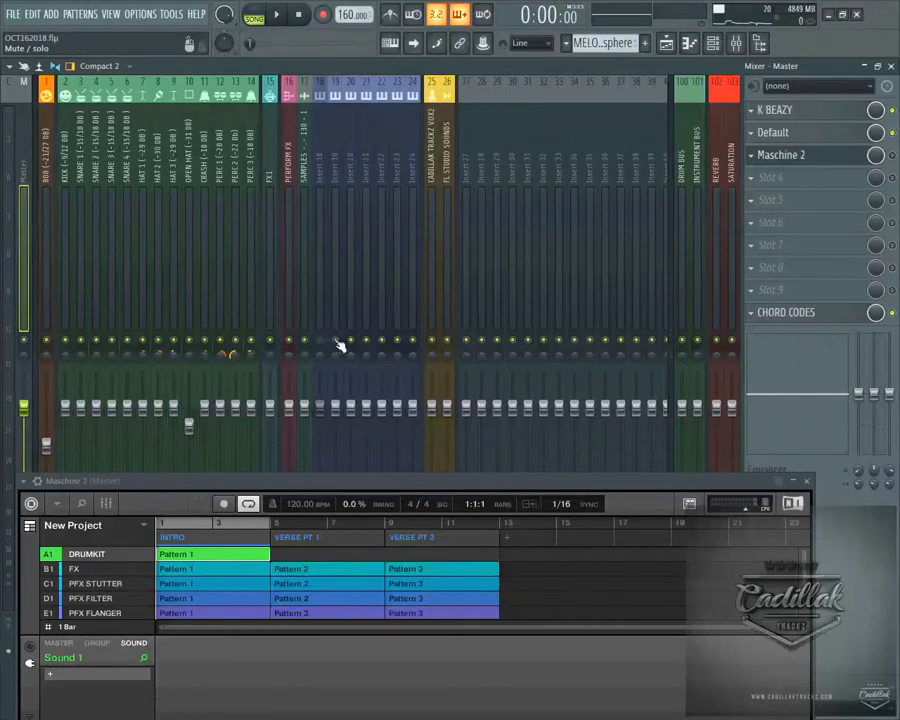
click(277, 15)
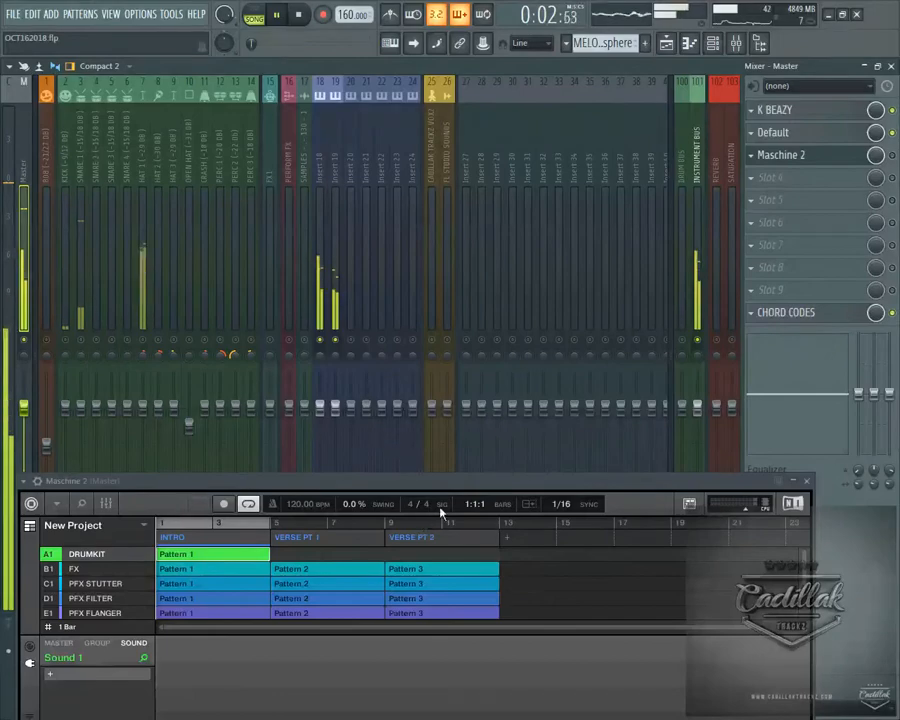
drag(476, 479, 515, 262)
click(307, 12)
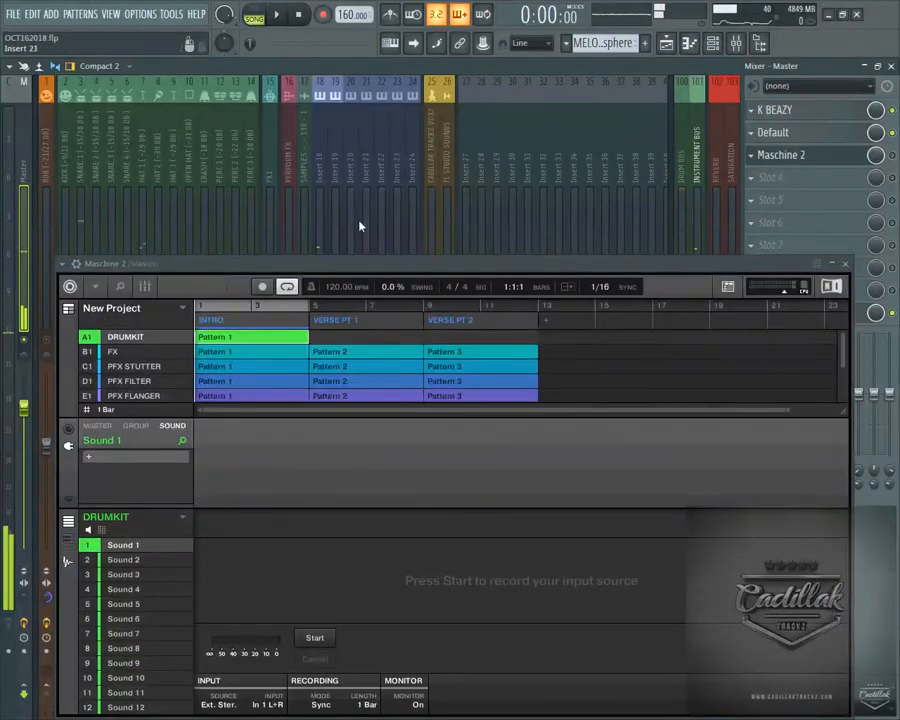
drag(375, 274, 352, 141)
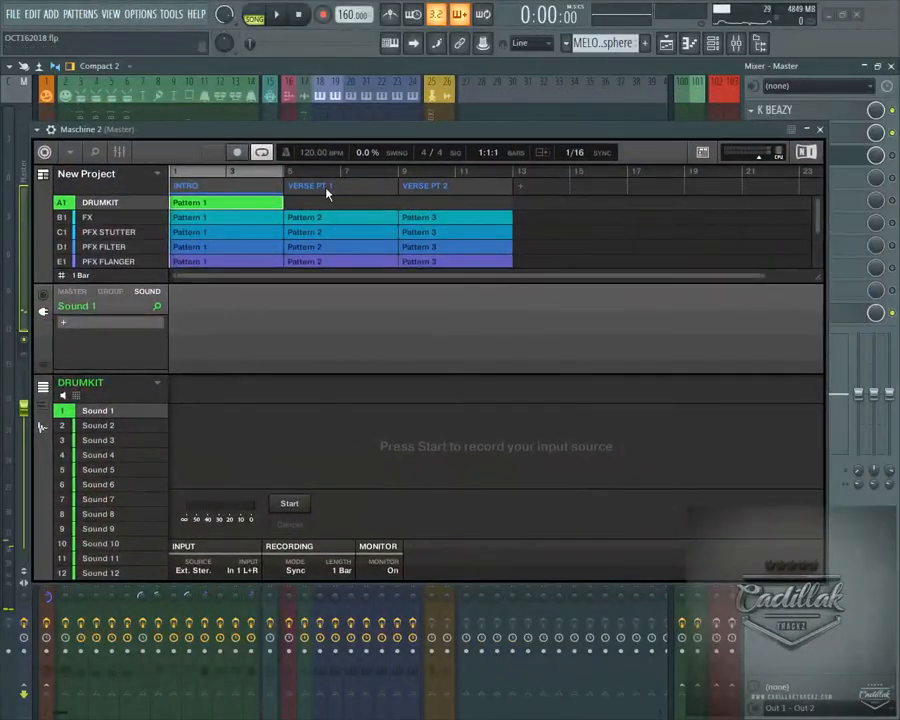
Run and stop the song in short passes to check the signal reaching Maschine's sample recorder
click(278, 16)
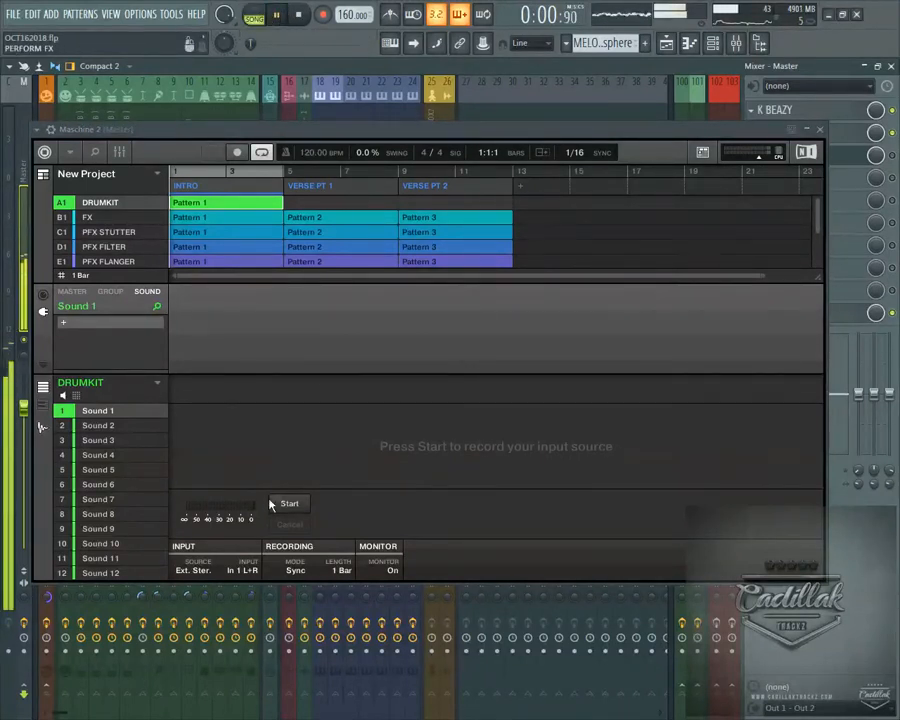
key(space)
drag(380, 132, 375, 206)
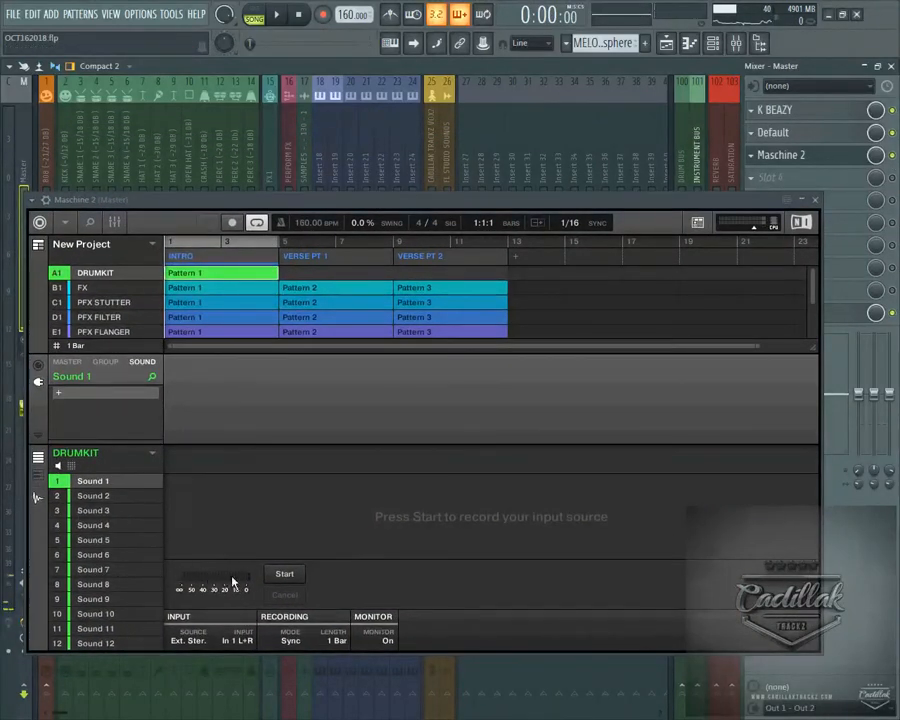
click(276, 14)
click(299, 15)
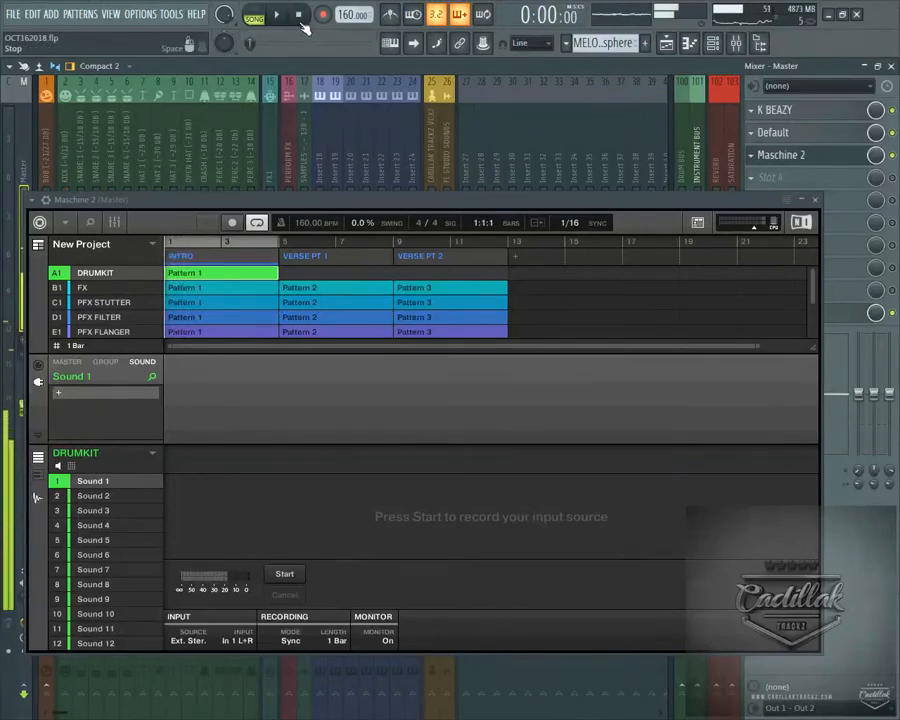
Set the recording length to 8 Bars and record the playing song into Sound 1 of the DRUMKIT group
click(337, 639)
click(337, 588)
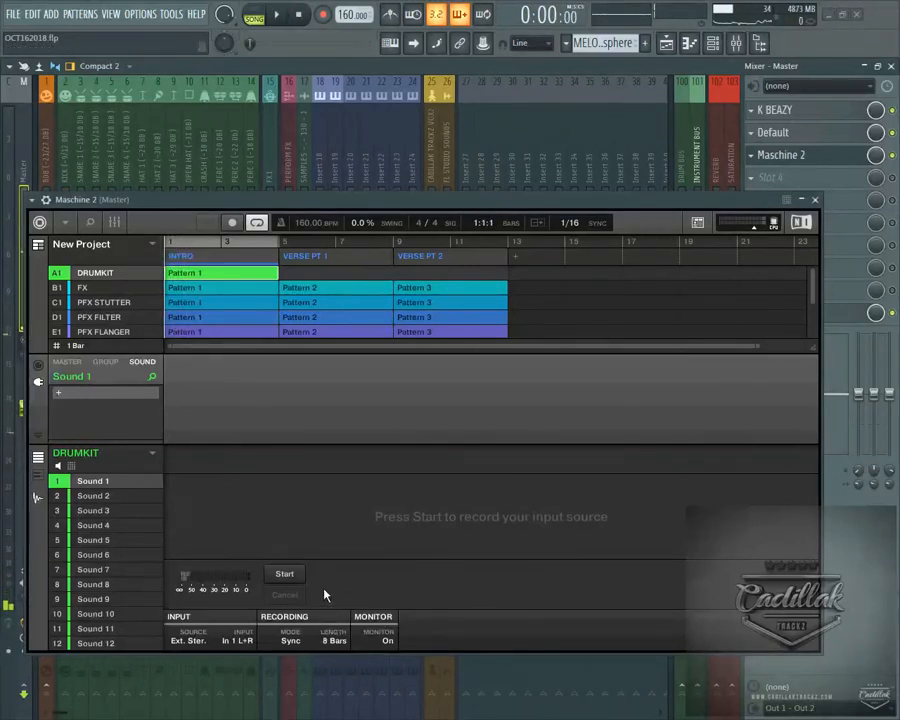
click(284, 574)
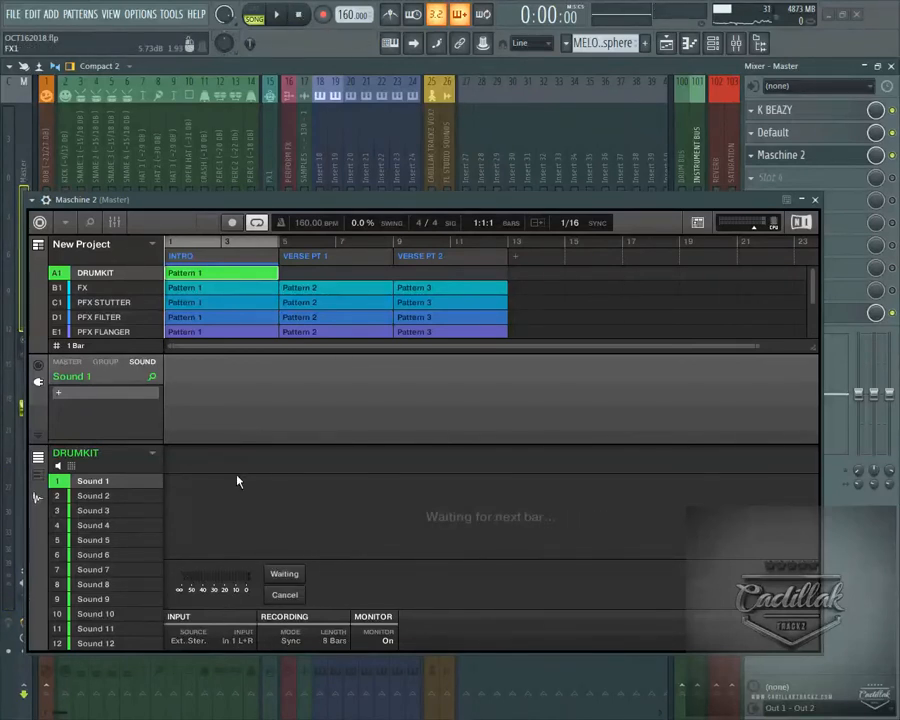
key(space)
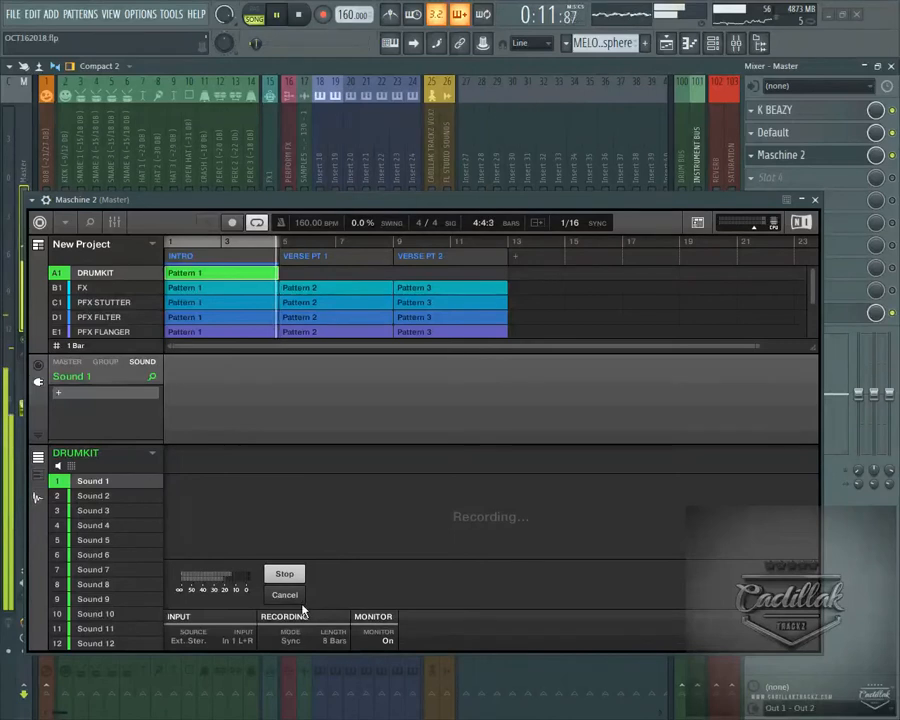
click(298, 14)
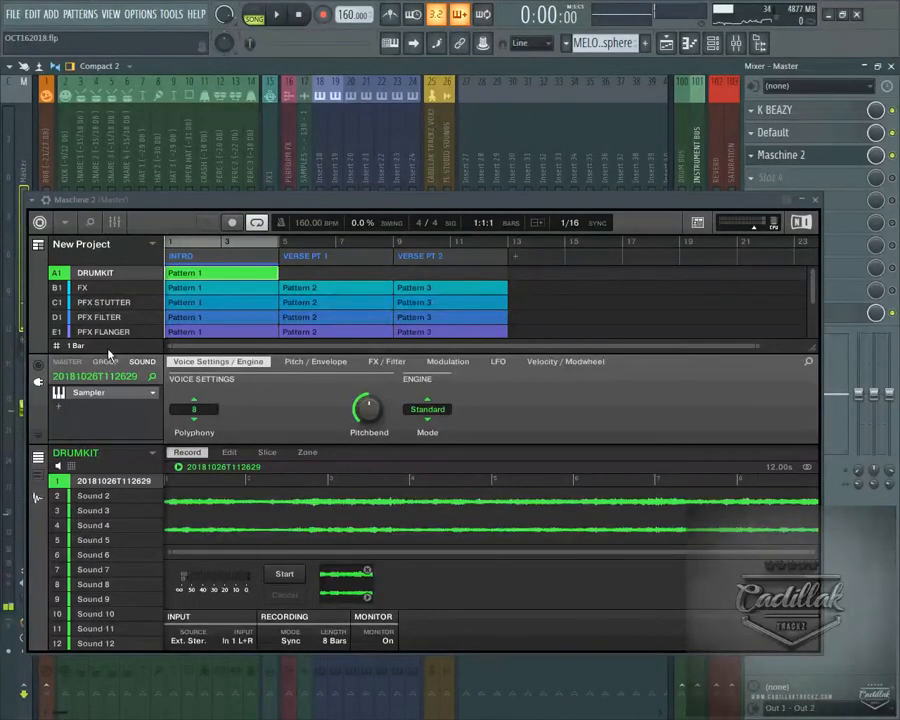
Look through the PFX STUTTER, PFX FILTER and PFX FLANGER groups in the Maschine project
click(105, 303)
click(108, 317)
click(113, 330)
click(113, 302)
click(113, 330)
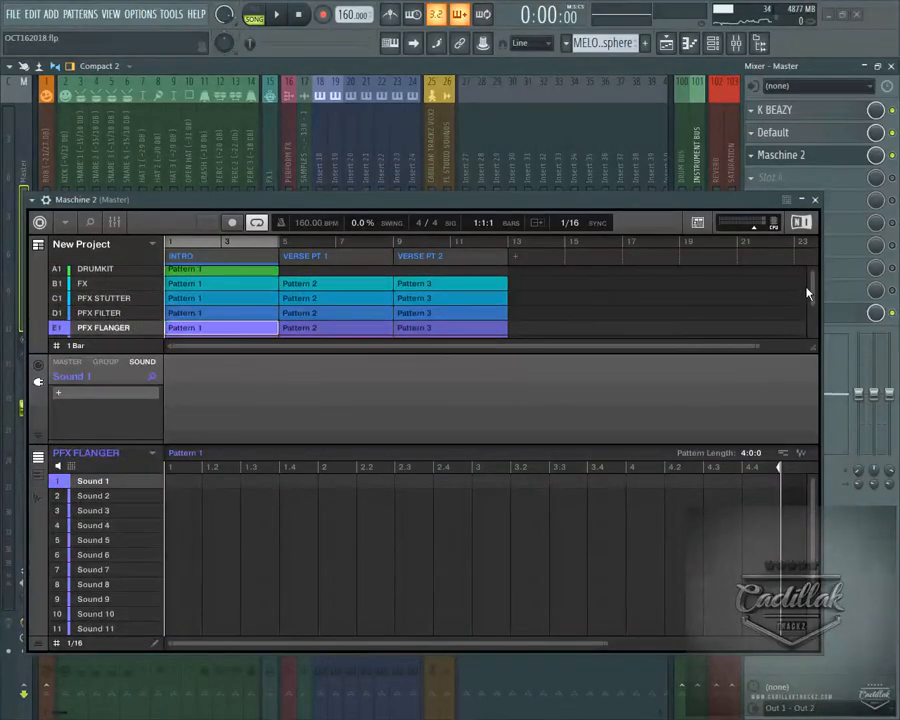
mouse_move(812, 293)
mouse_down()
mouse_move(815, 333)
mouse_move(812, 289)
mouse_up()
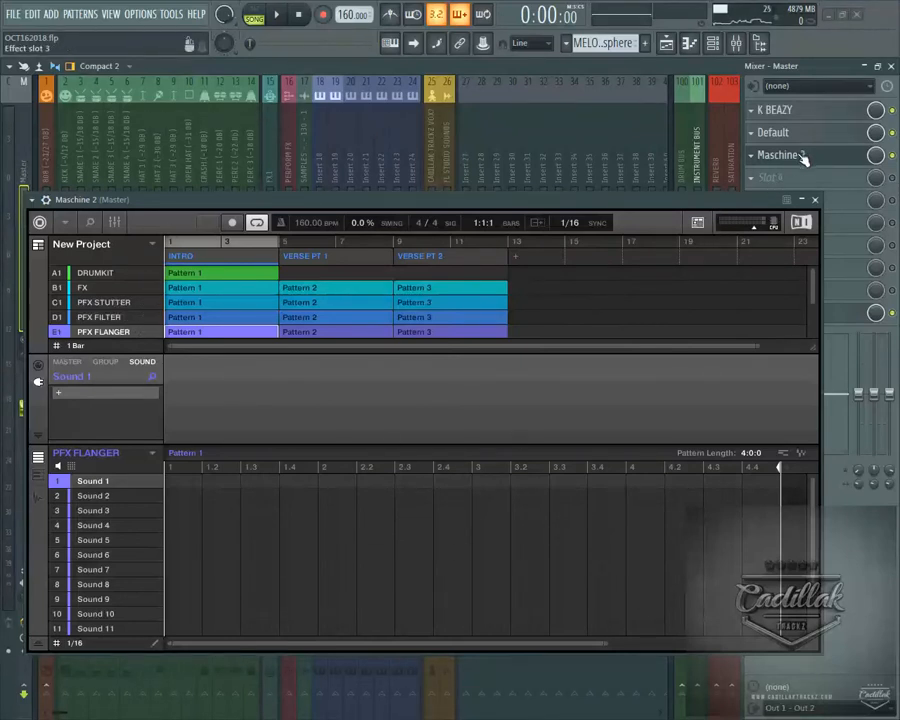
Check the recorded sample in Sound 1 of the DRUMKIT group
click(125, 288)
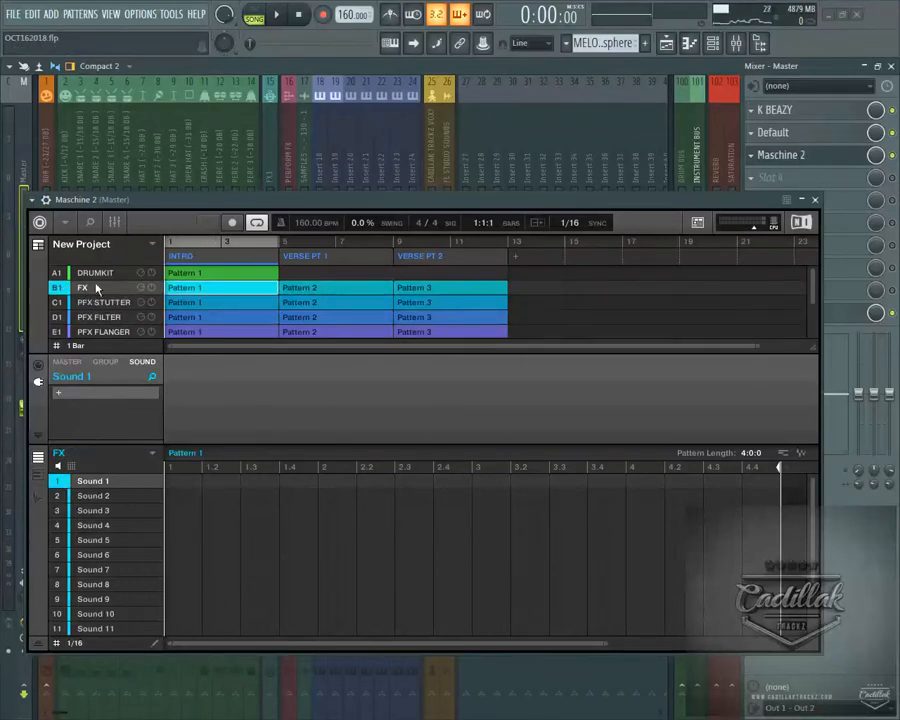
click(110, 274)
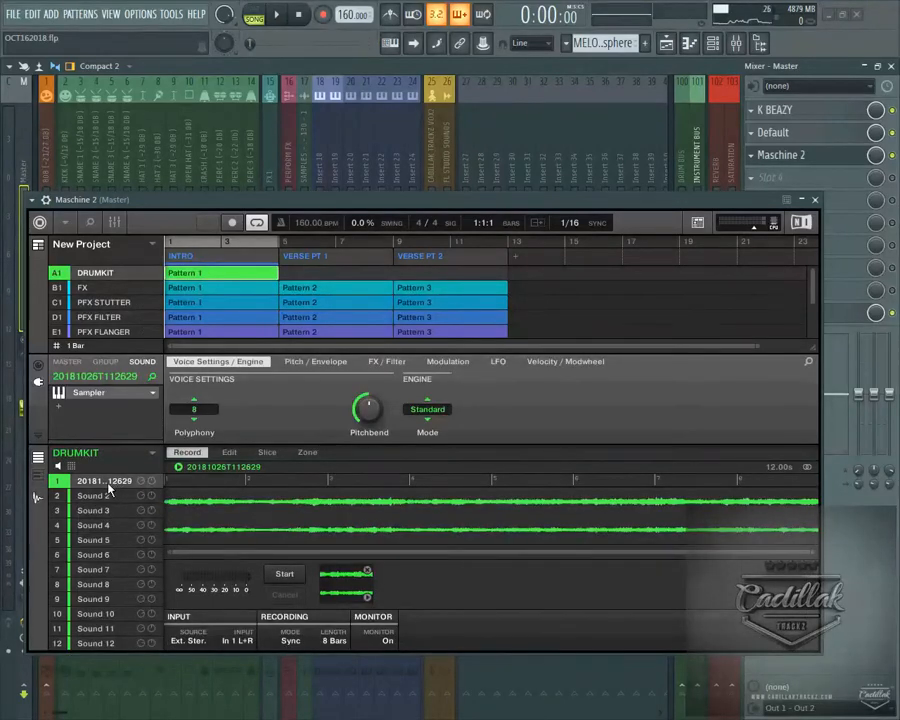
drag(378, 205, 343, 222)
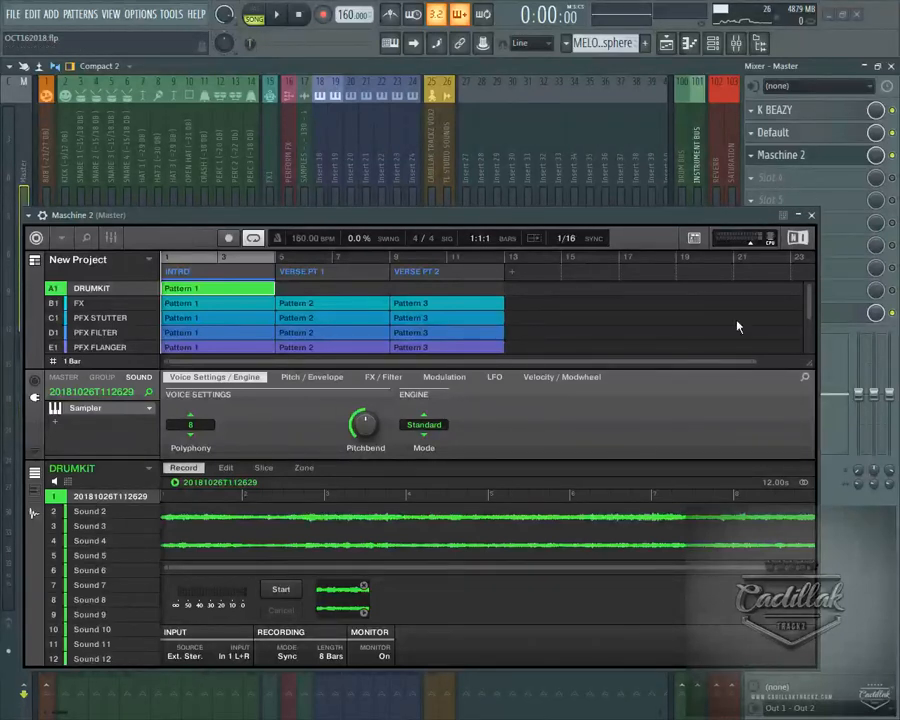
Remove Maschine 2 from effect slot 3 of the Master track and unsolo the mixer tracks
click(751, 155)
mouse_move(760, 180)
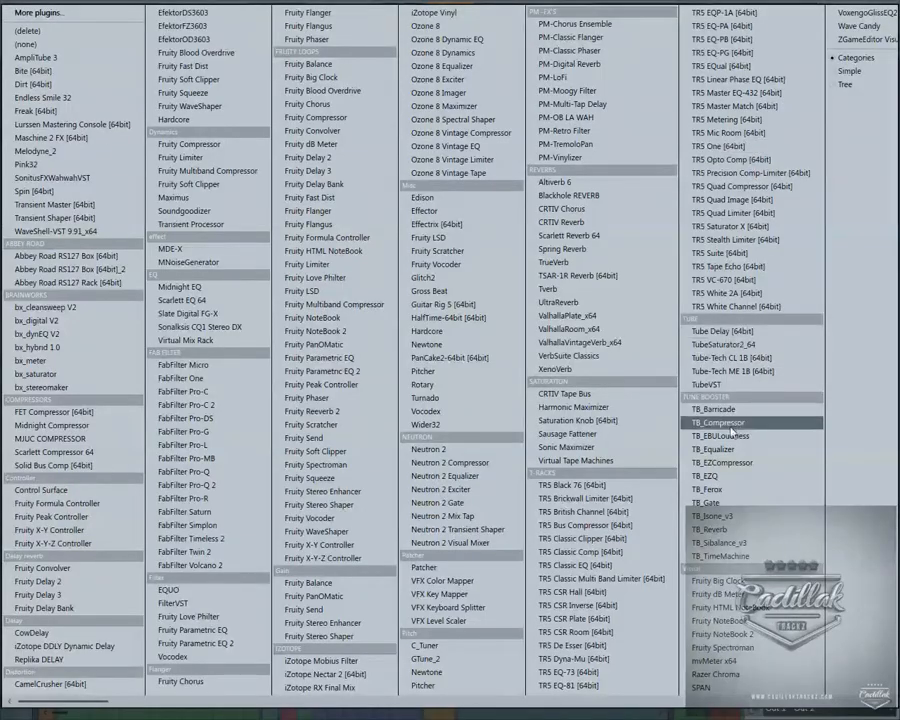
click(36, 45)
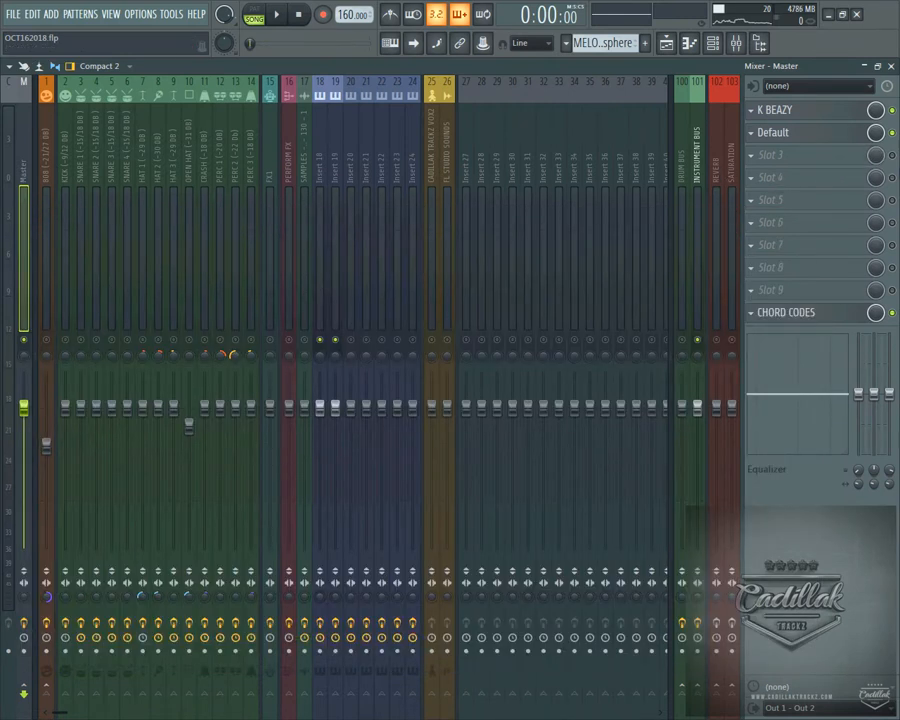
right_click(334, 340)
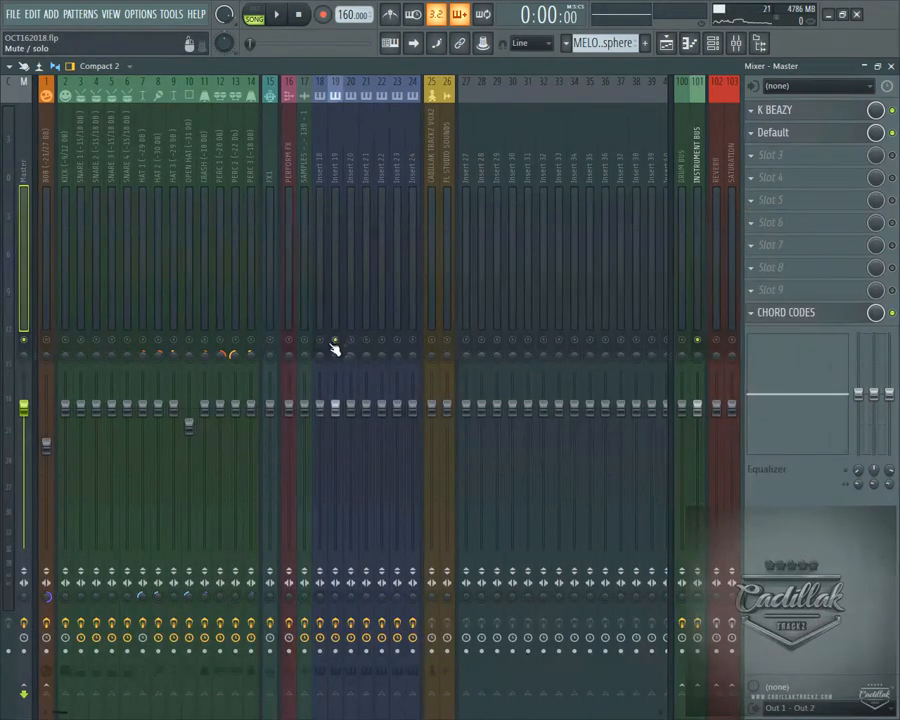
right_click(334, 341)
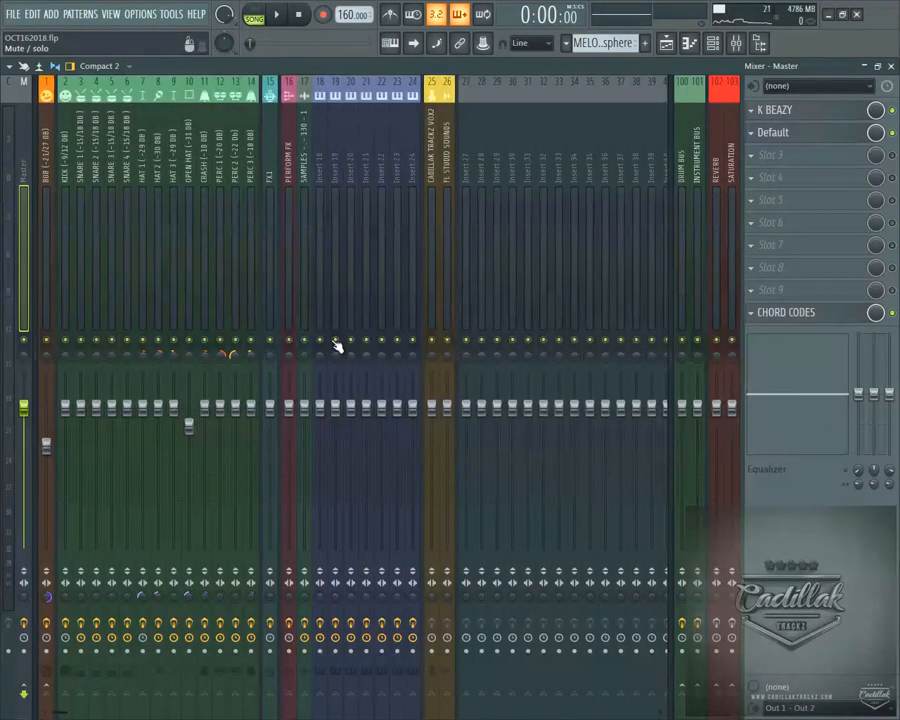
Open the MASCHINE instrument from the channel rack in place of the mixer
click(892, 66)
click(690, 47)
click(711, 49)
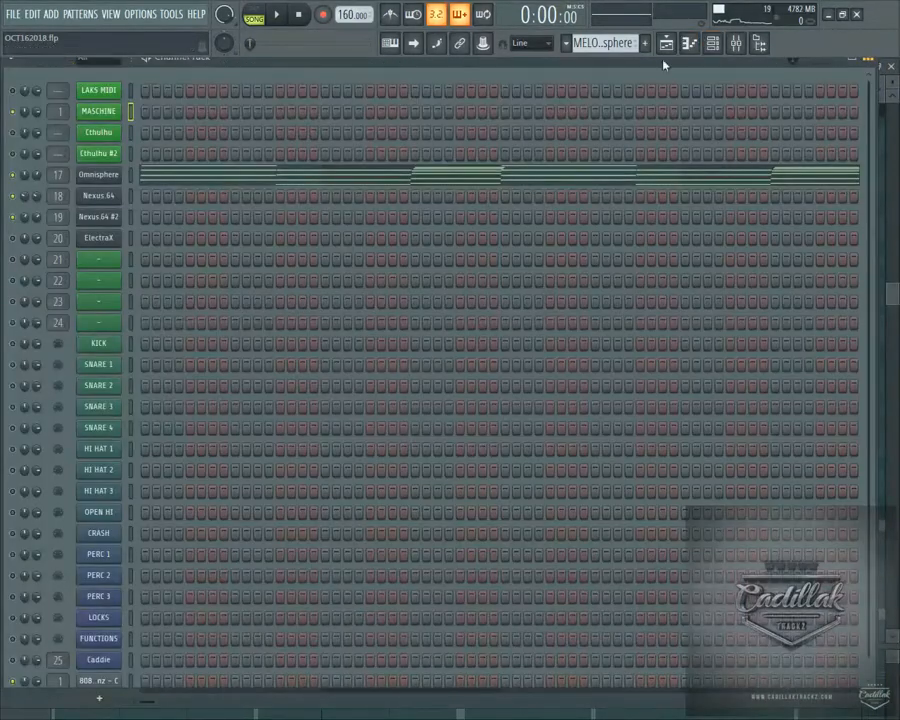
click(100, 115)
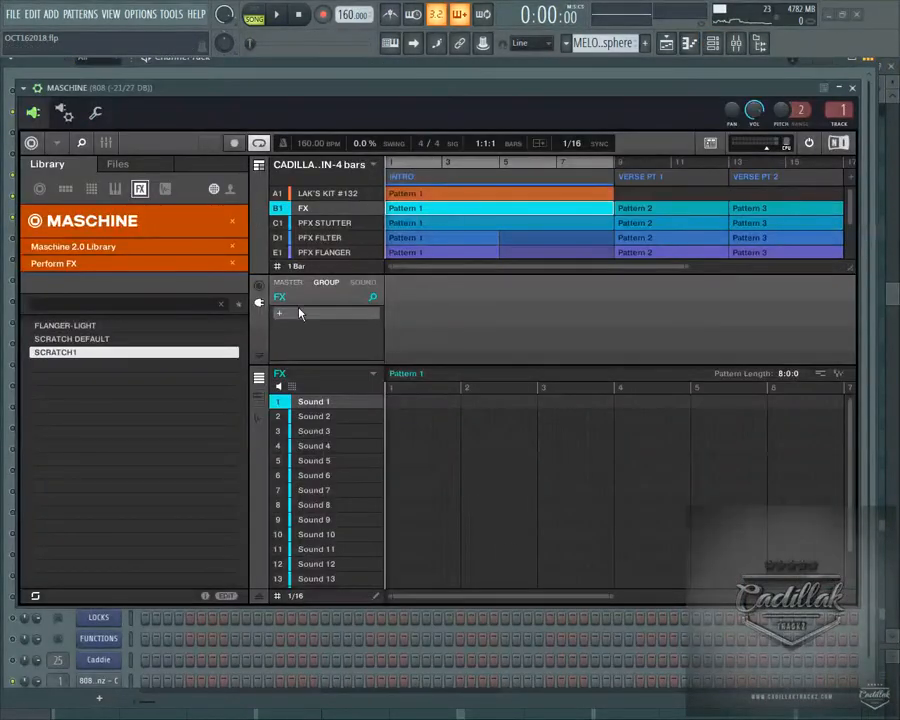
Load 20181026T112629.wav from the Recordings folder into Sound 1 of the FX group and draw a note across all eight bars of Pattern 1
click(138, 163)
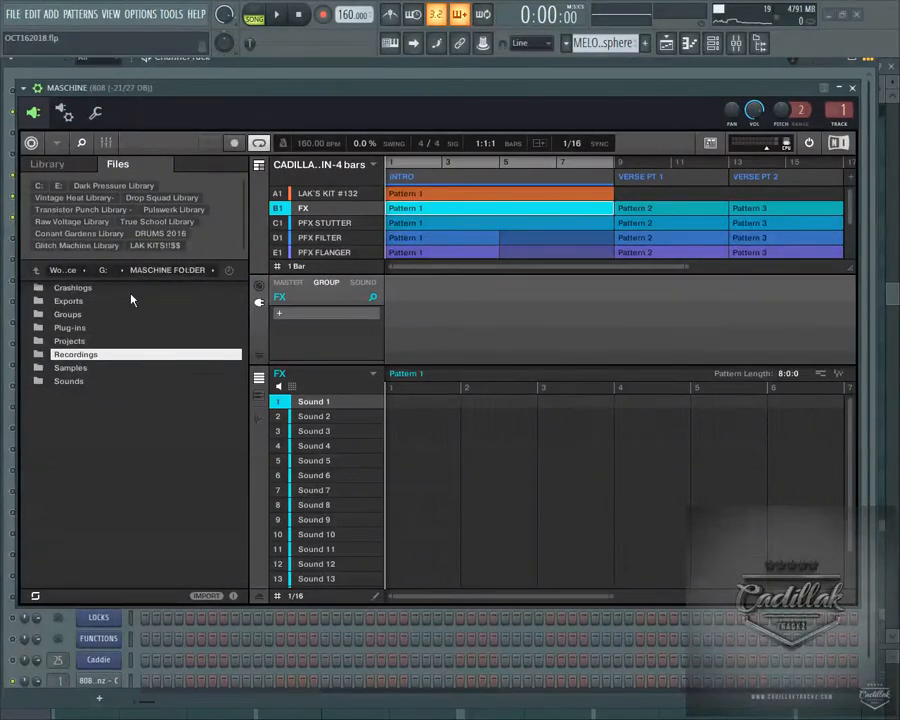
double_click(62, 354)
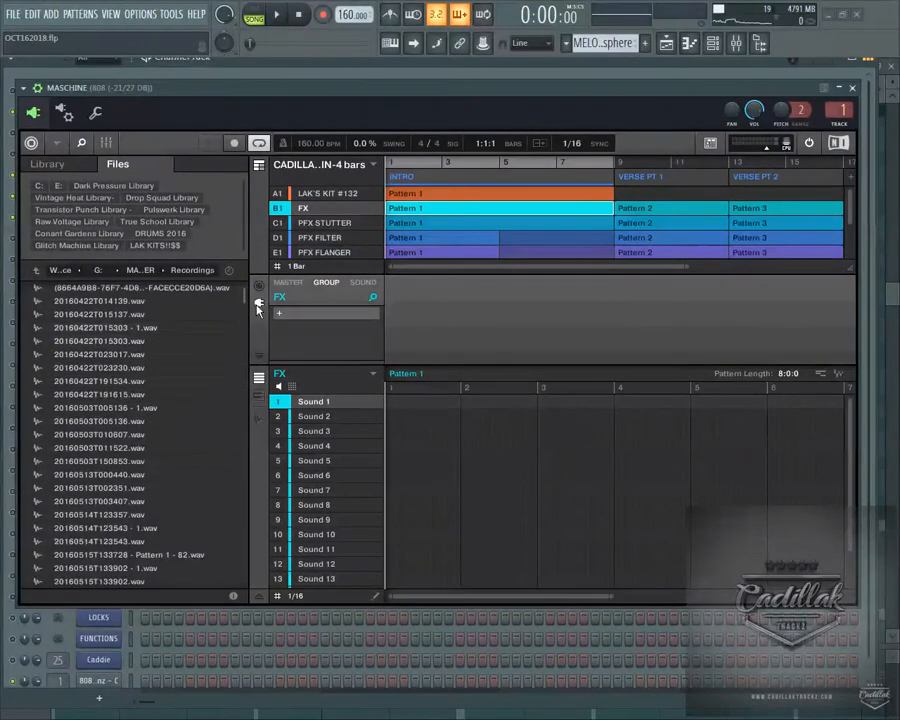
drag(247, 292, 257, 445)
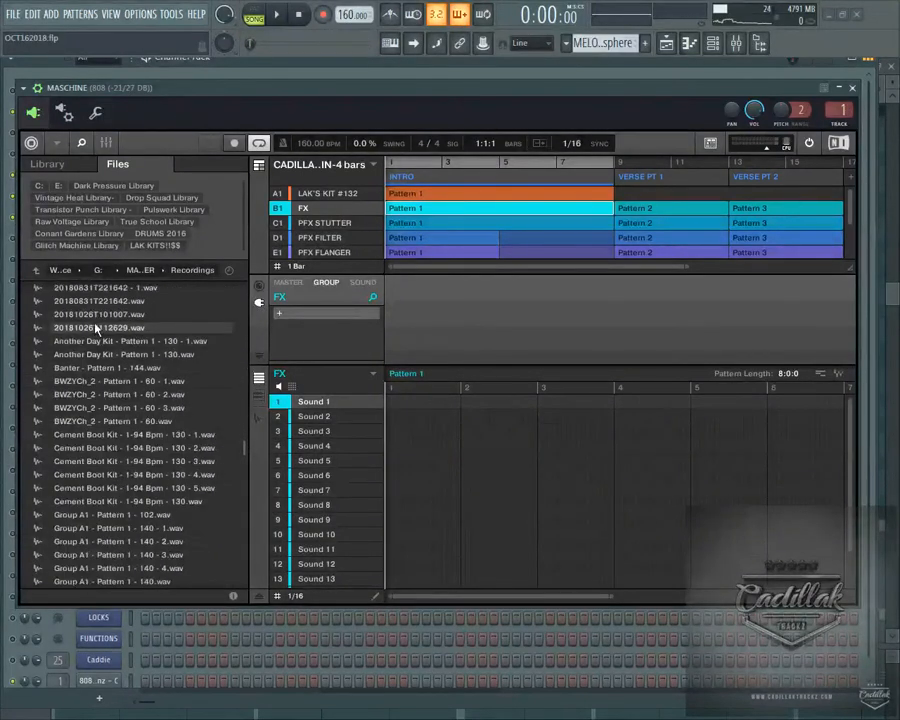
drag(96, 333, 318, 410)
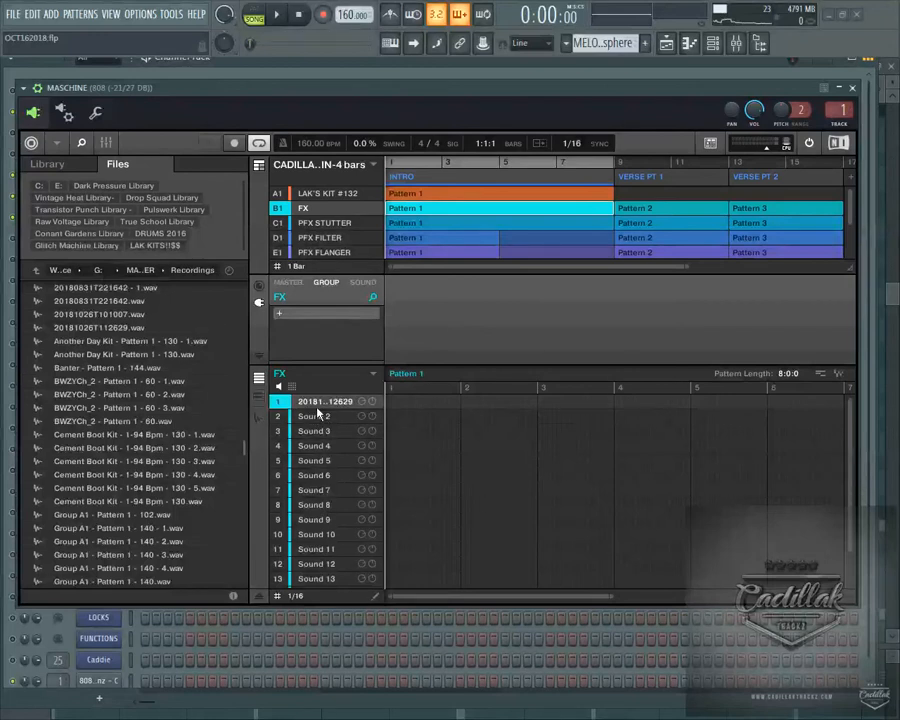
mouse_move(388, 403)
mouse_down()
mouse_move(845, 405)
mouse_move(828, 466)
mouse_move(836, 466)
mouse_move(780, 466)
mouse_up()
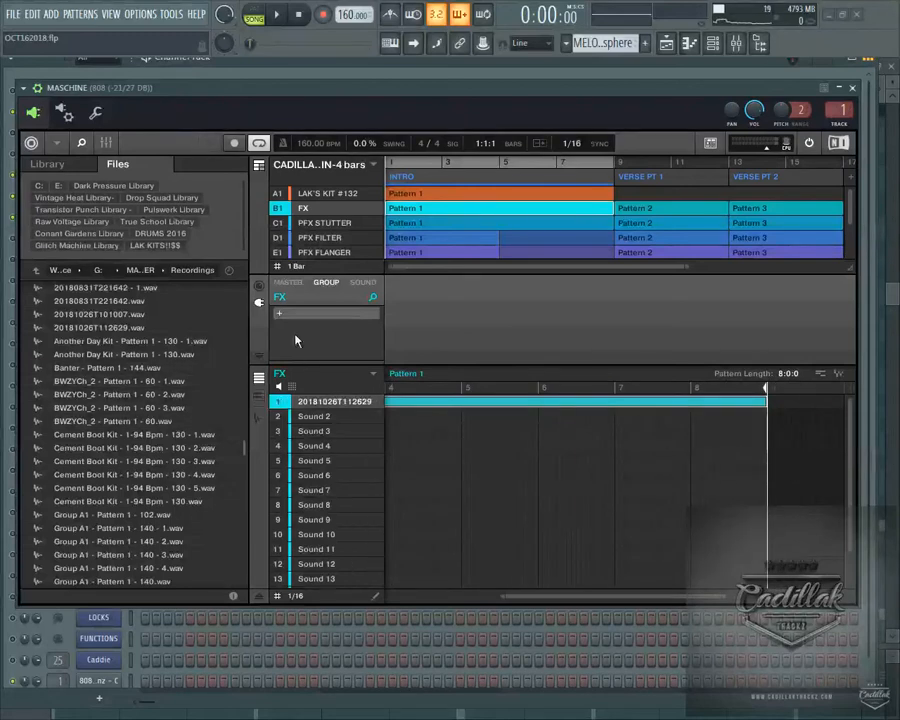
Mute Insert 18 and Insert 19 in the mixer, and play the song to hear the sampled melody from Maschine
drag(519, 90, 469, 427)
click(738, 42)
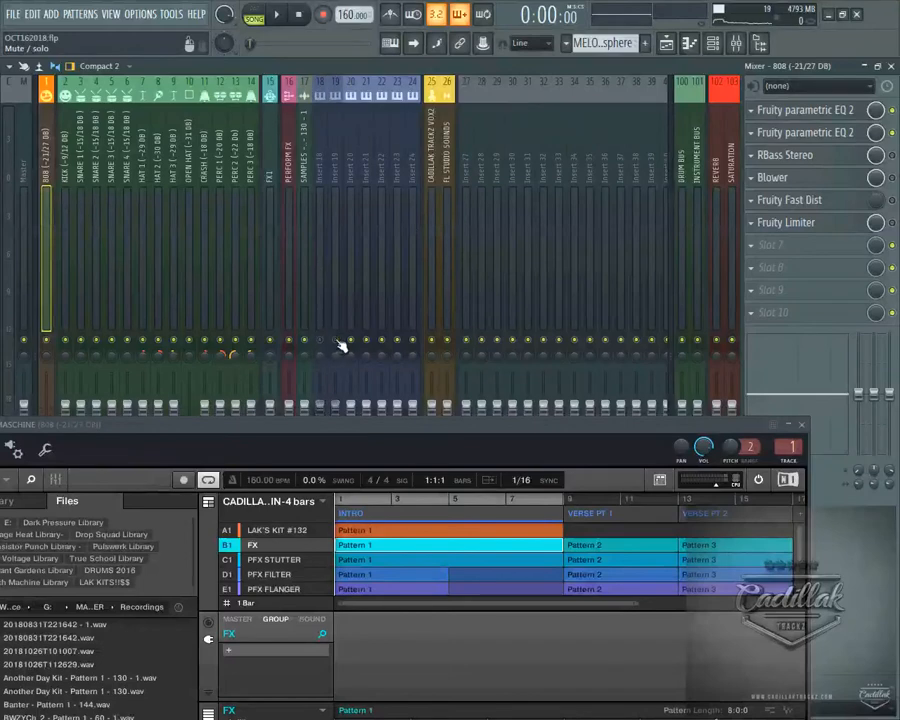
drag(401, 427, 417, 168)
key(space)
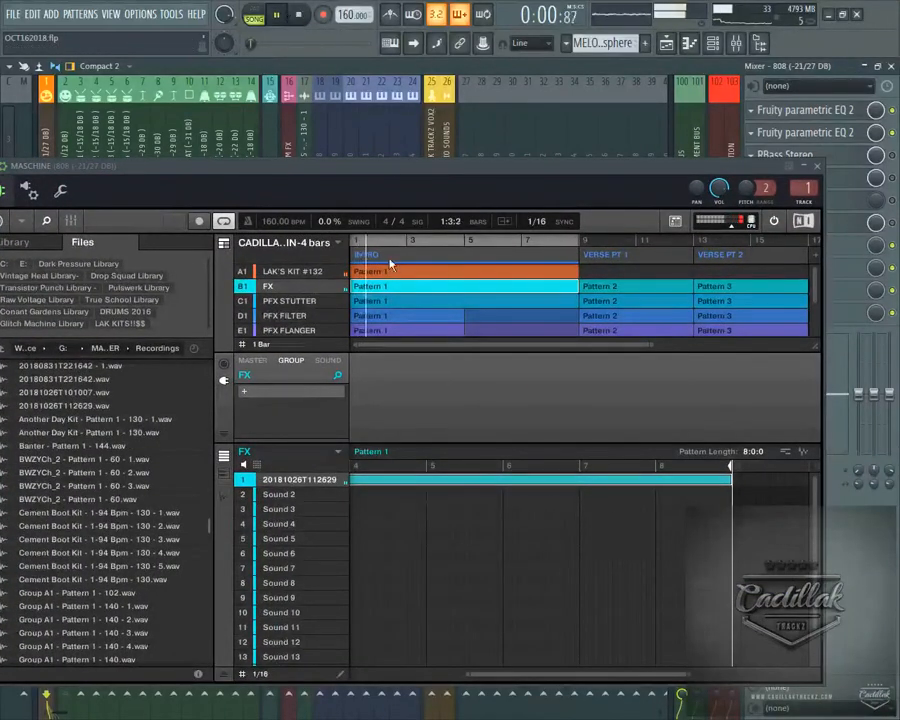
drag(393, 167, 410, 96)
click(303, 14)
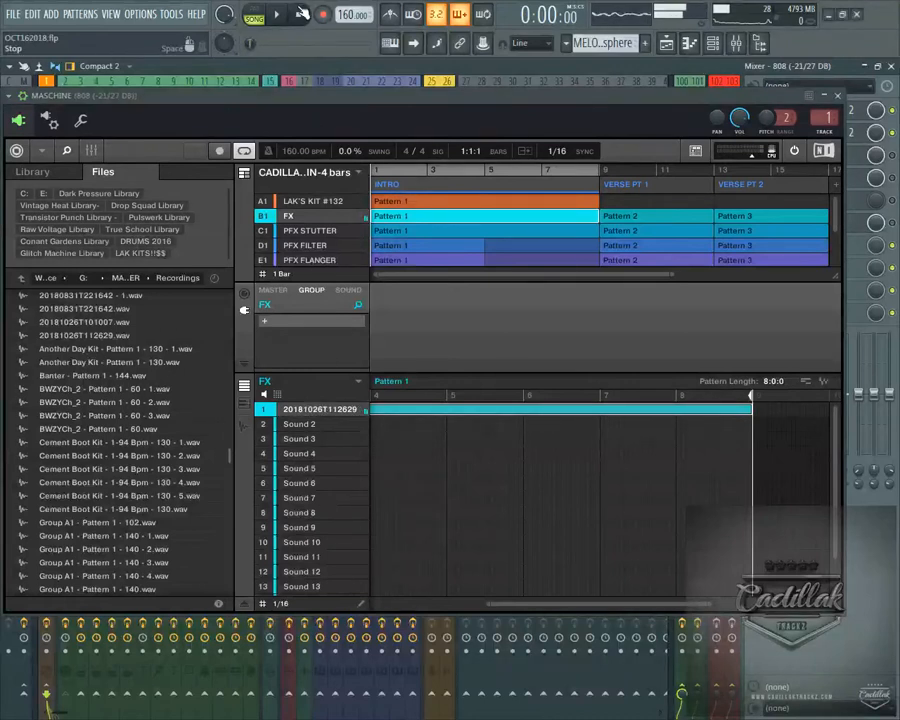
Set the melody sample's polyphony to 1 and its envelope type to ADSR
click(349, 289)
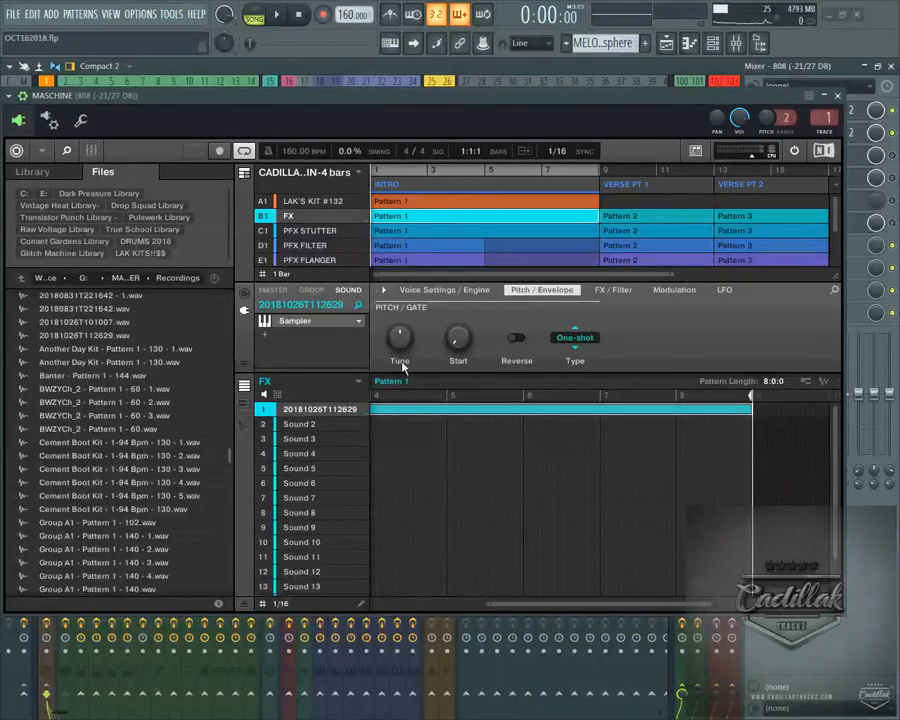
click(442, 289)
click(400, 337)
click(398, 367)
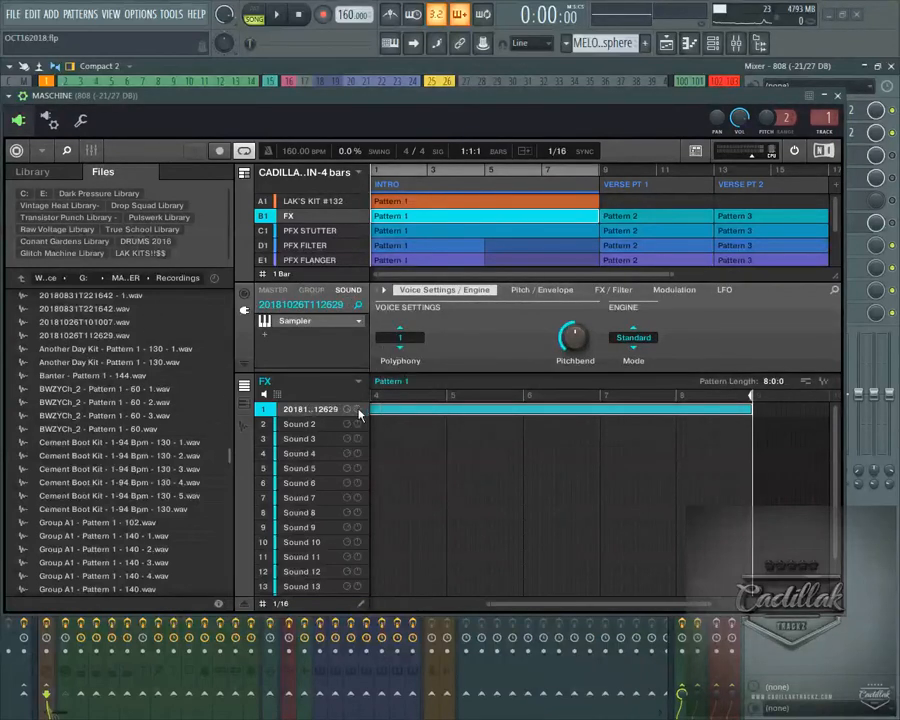
click(522, 290)
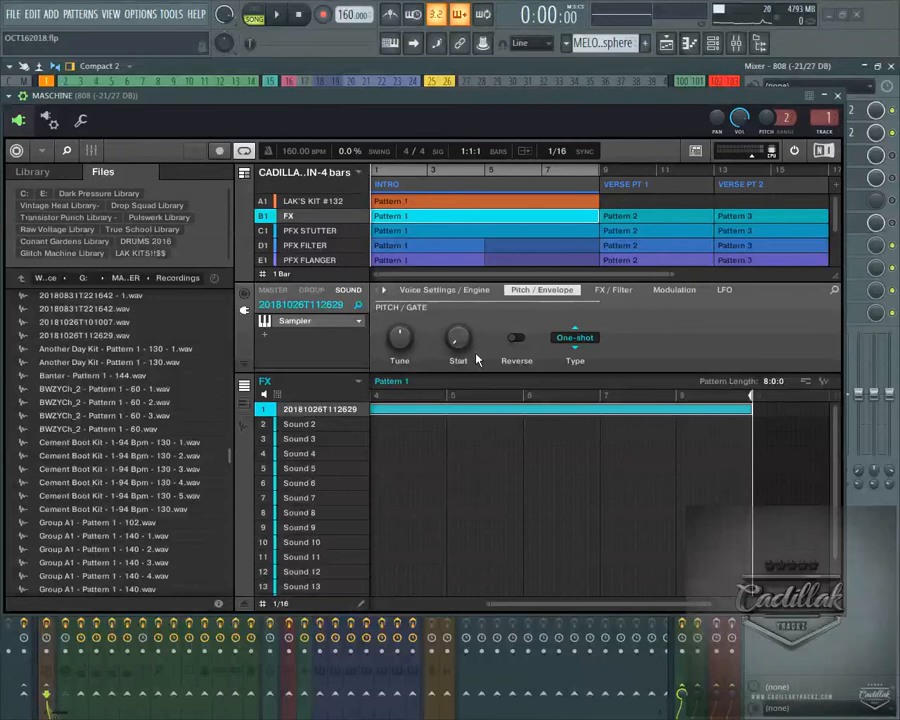
click(575, 340)
click(582, 385)
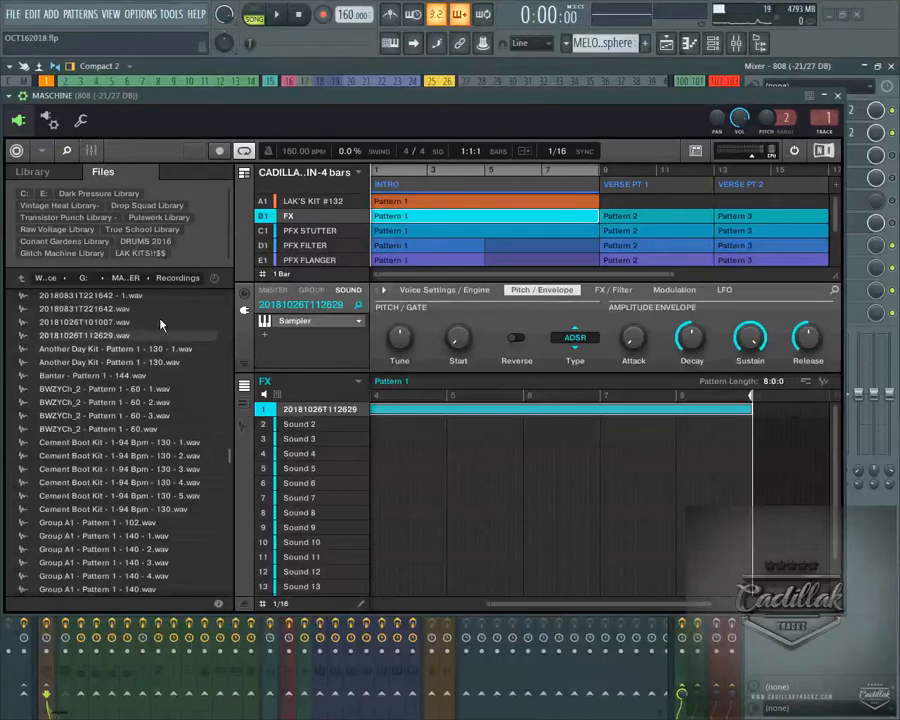
Hide Maschine's browser and play the song briefly to hear the sample
click(43, 152)
mouse_move(52, 203)
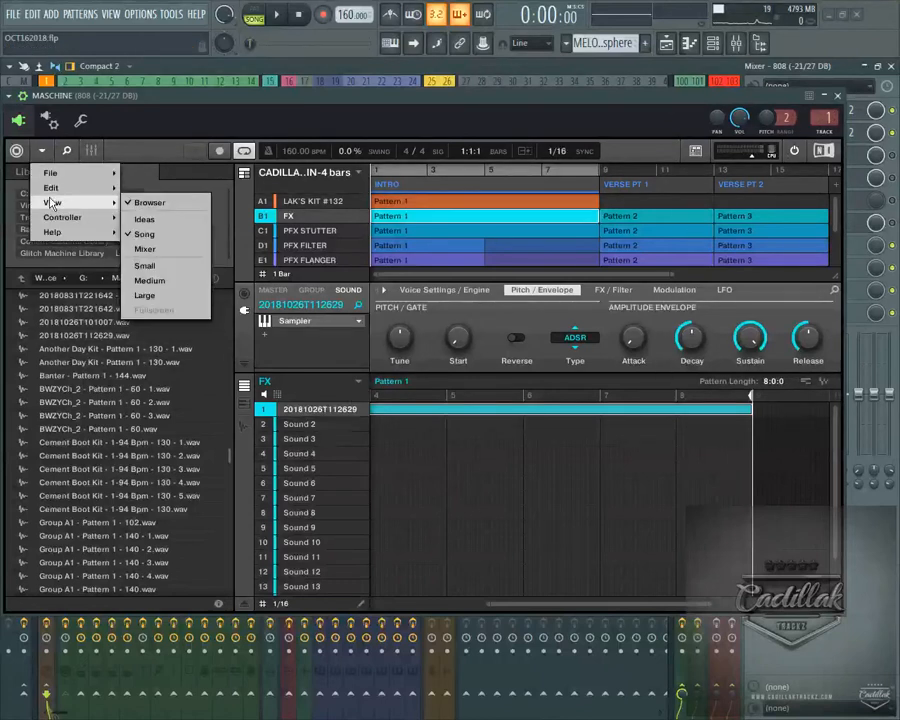
click(172, 203)
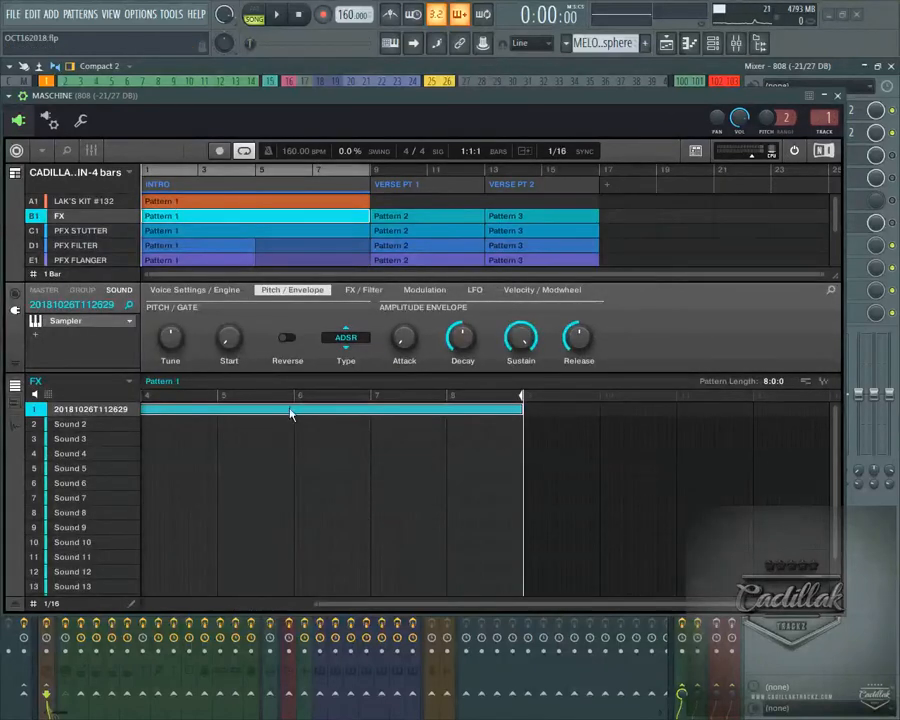
click(277, 14)
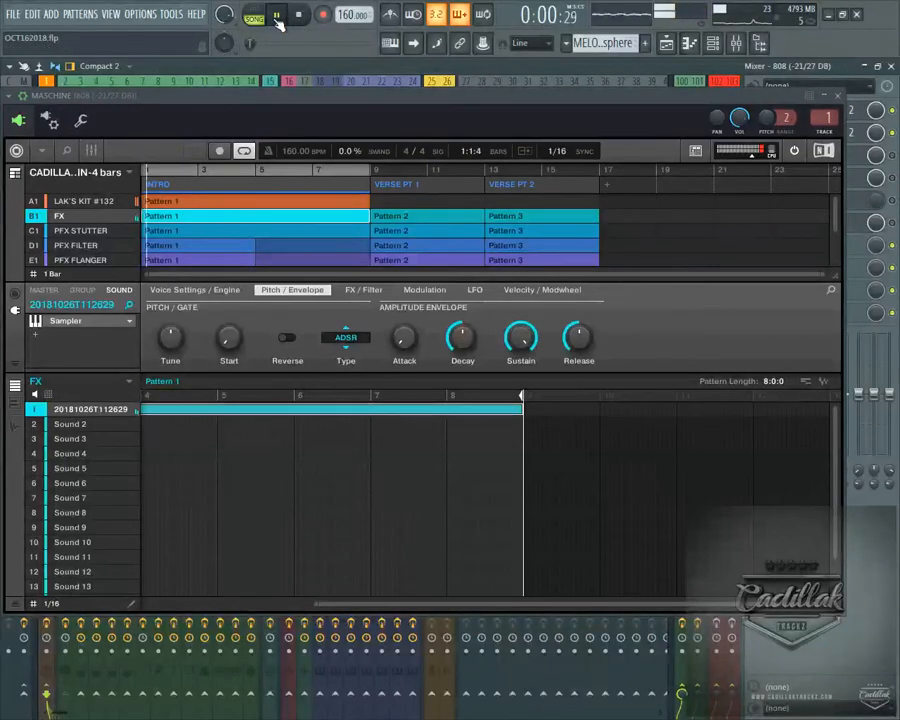
key(space)
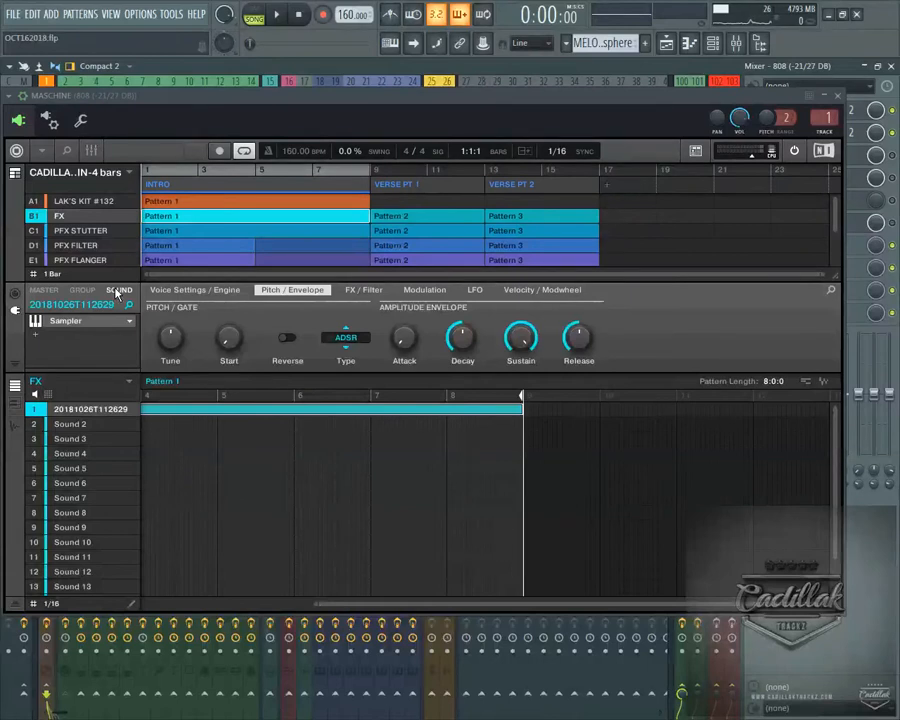
Play the song while trying the PFX STUTTER and PFX FILTER group effects on the sample
click(116, 291)
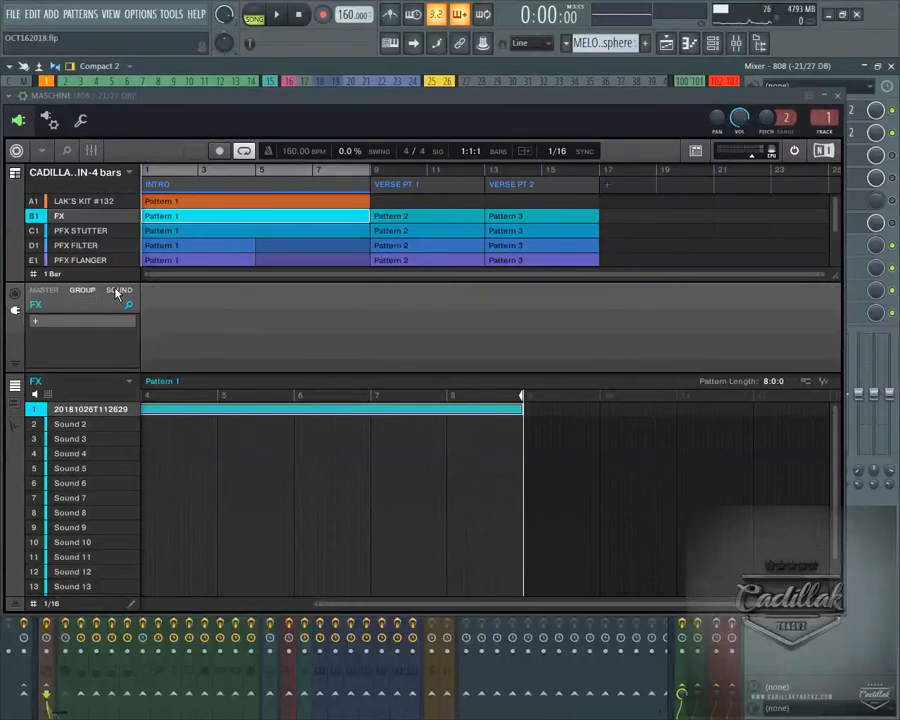
key(Down)
key(space)
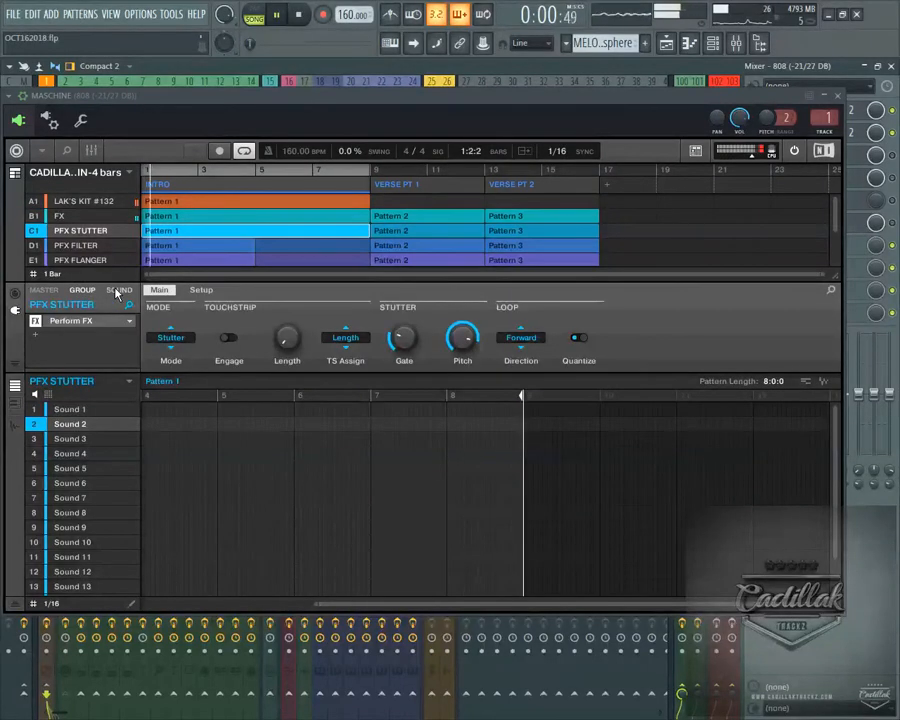
key(Down)
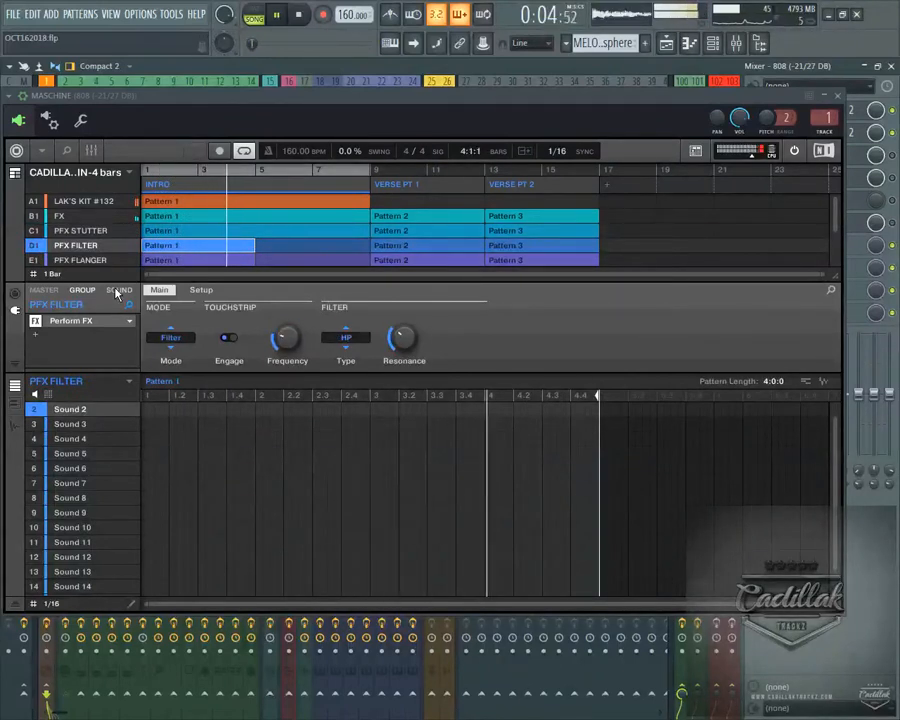
click(300, 17)
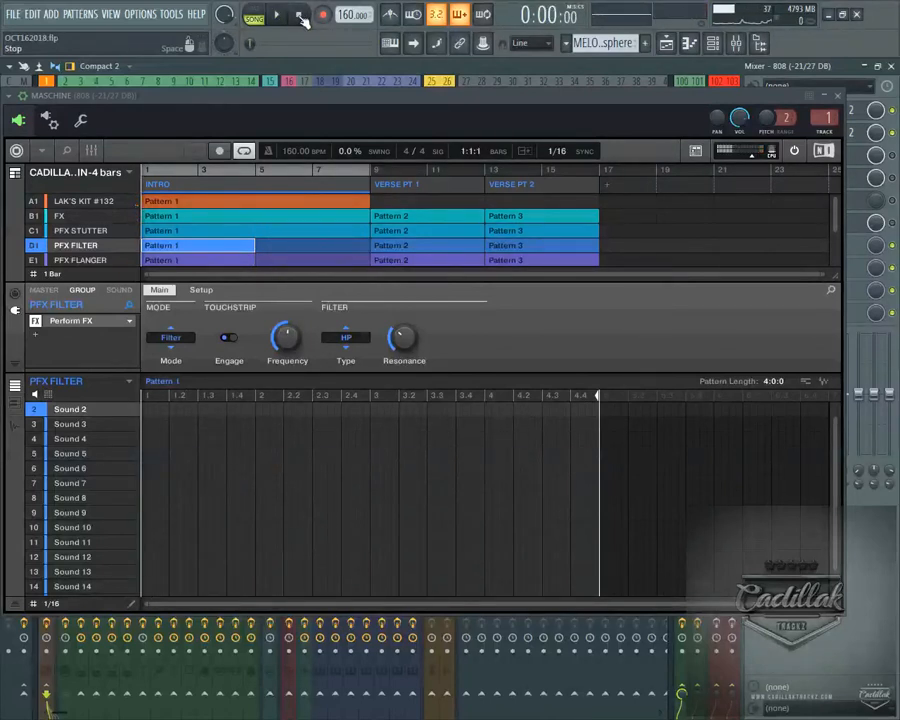
Examine the PFX groups and how the FX and PFX STUTTER group outputs are routed through the effect chain
click(86, 262)
scroll(96, 262, down, 2)
scroll(96, 262, up, 2)
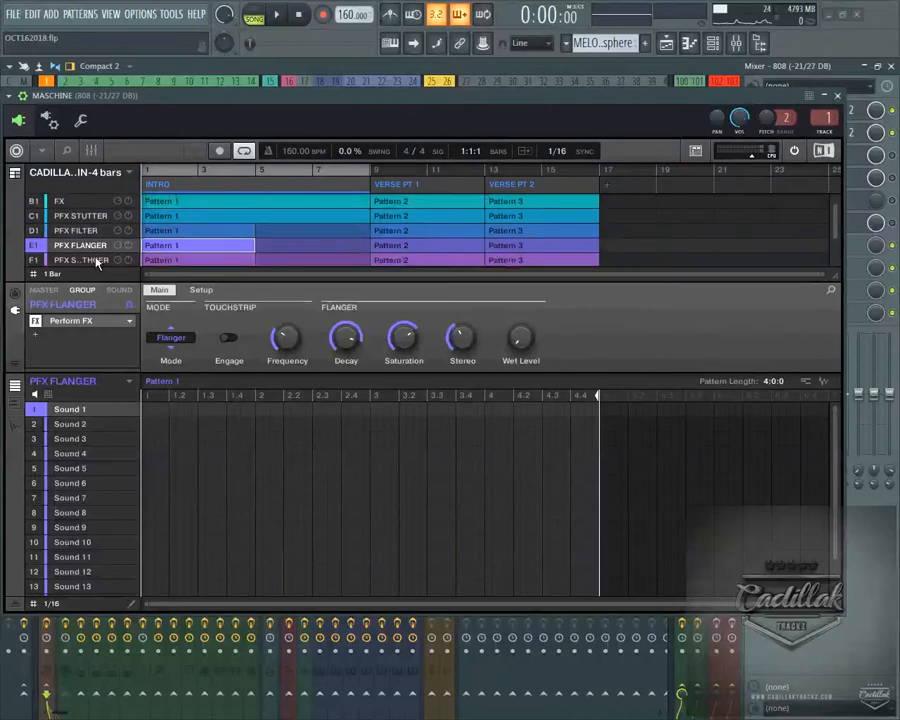
scroll(97, 262, up, 1)
click(70, 229)
click(77, 216)
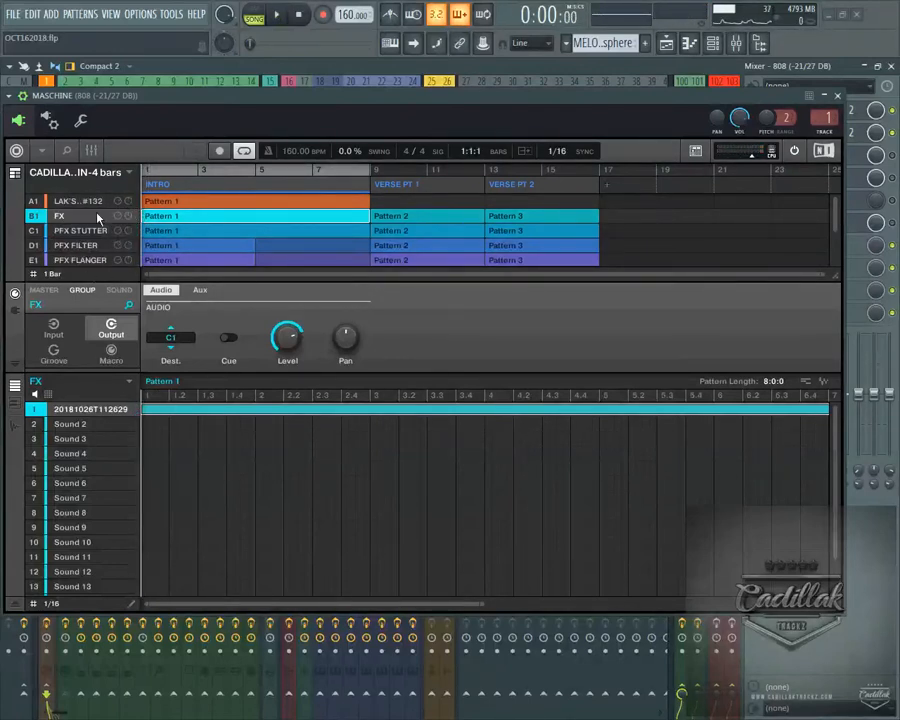
click(90, 234)
scroll(92, 239, down, 3)
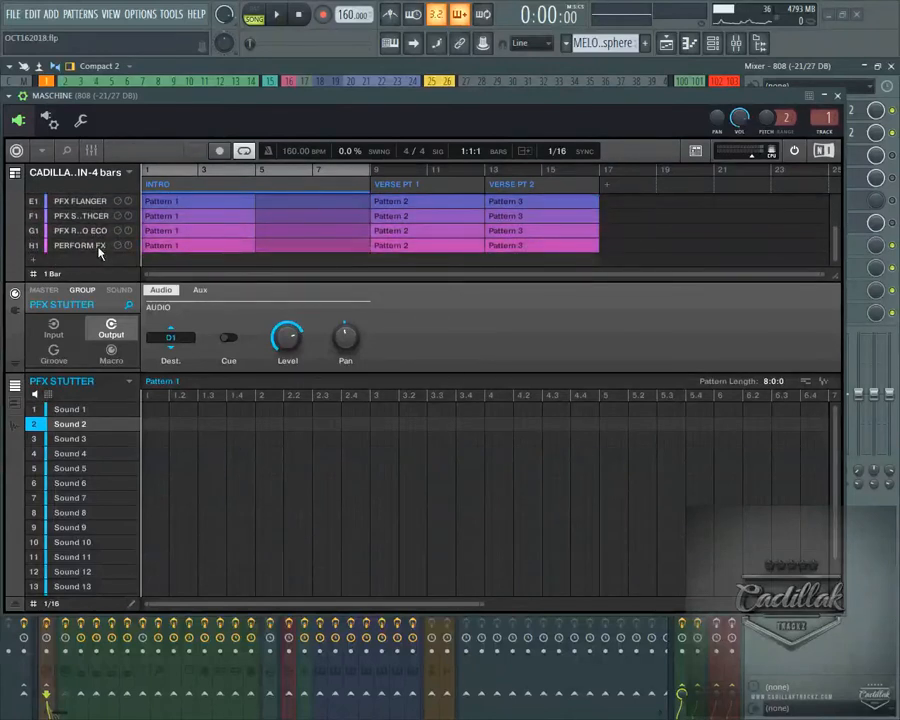
scroll(113, 258, up, 2)
Play the song while trying the PFX STUTTER and PFX RESO ECO group effects on the sample
key(space)
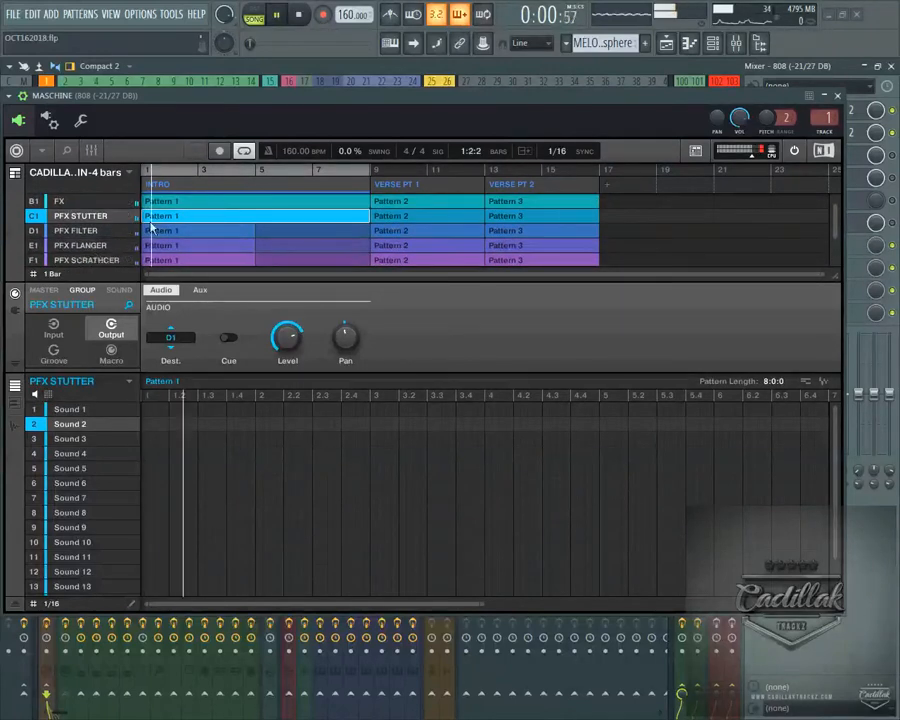
key(space)
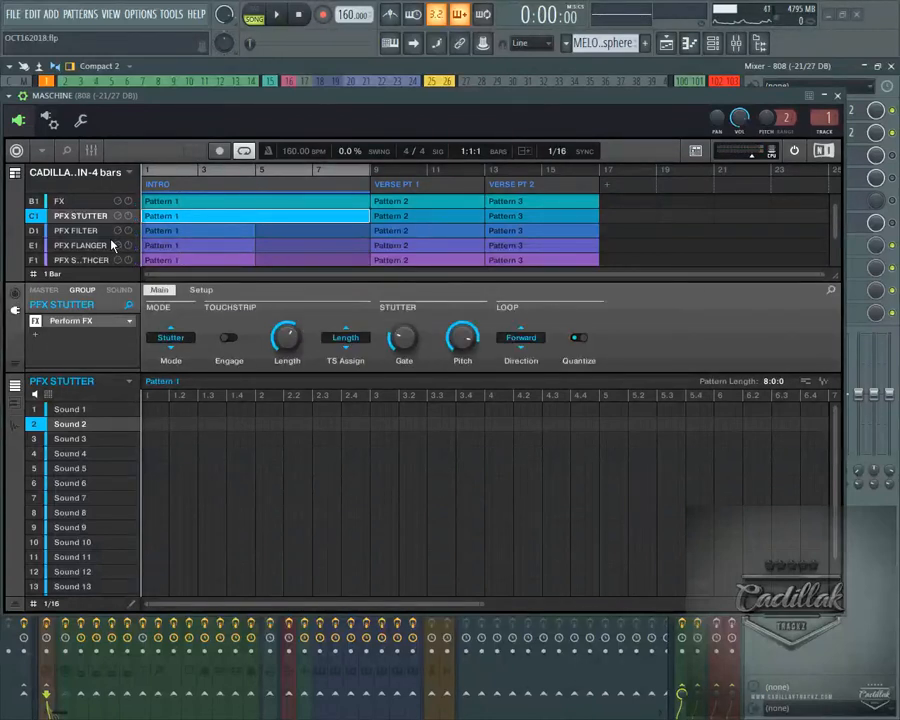
click(111, 239)
key(space)
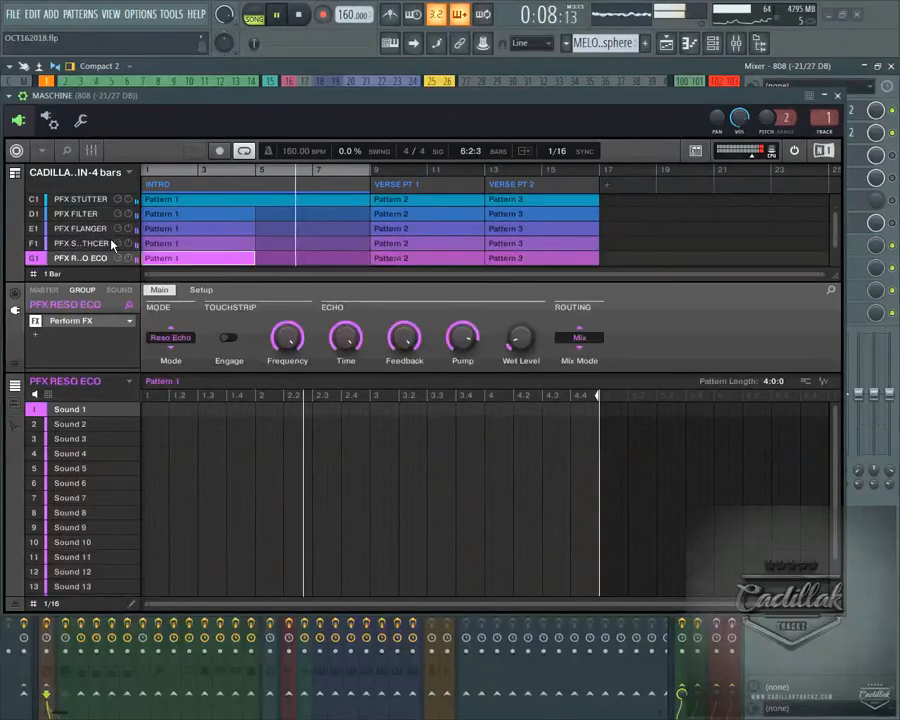
key(space)
key(space)
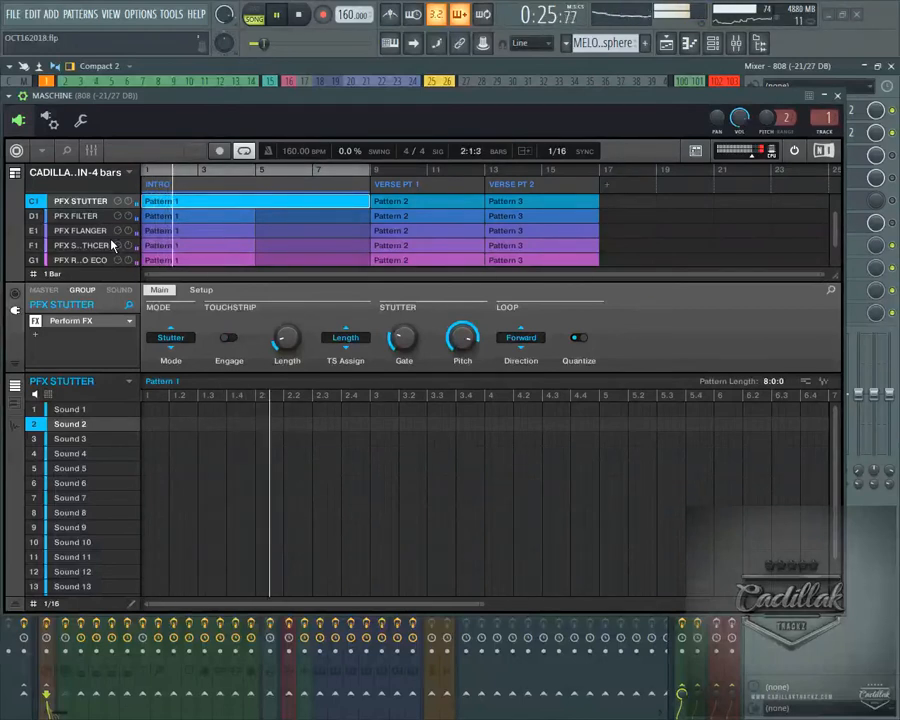
key(space)
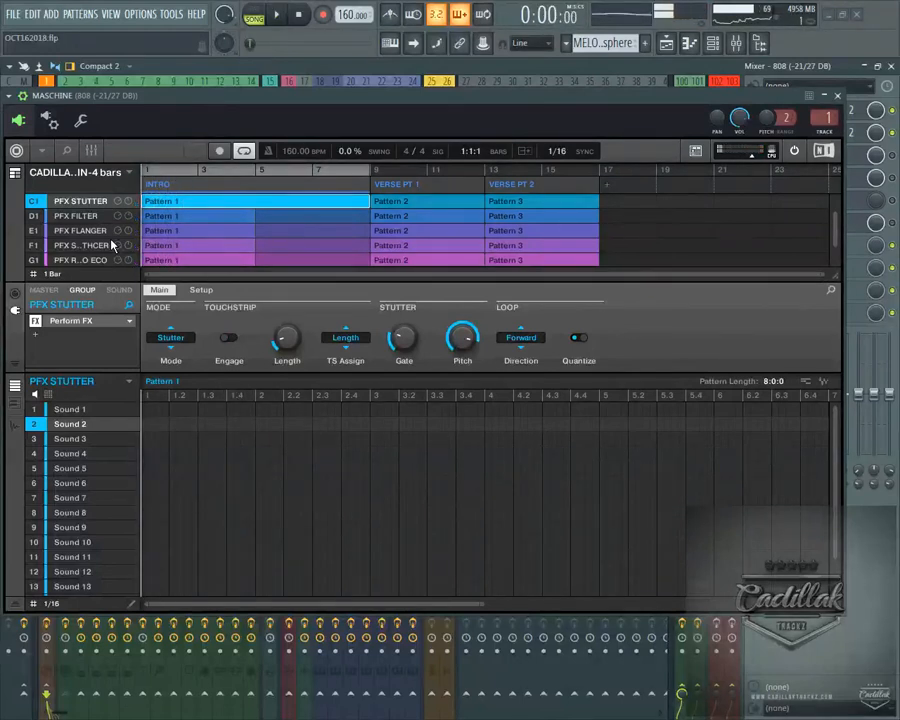
Play the song with the PFX SCRATHCER effect engaged, lowering its Position and raising its Feedback, Freq Shift and Wet Level
click(113, 244)
key(Up)
key(Up)
key(Up)
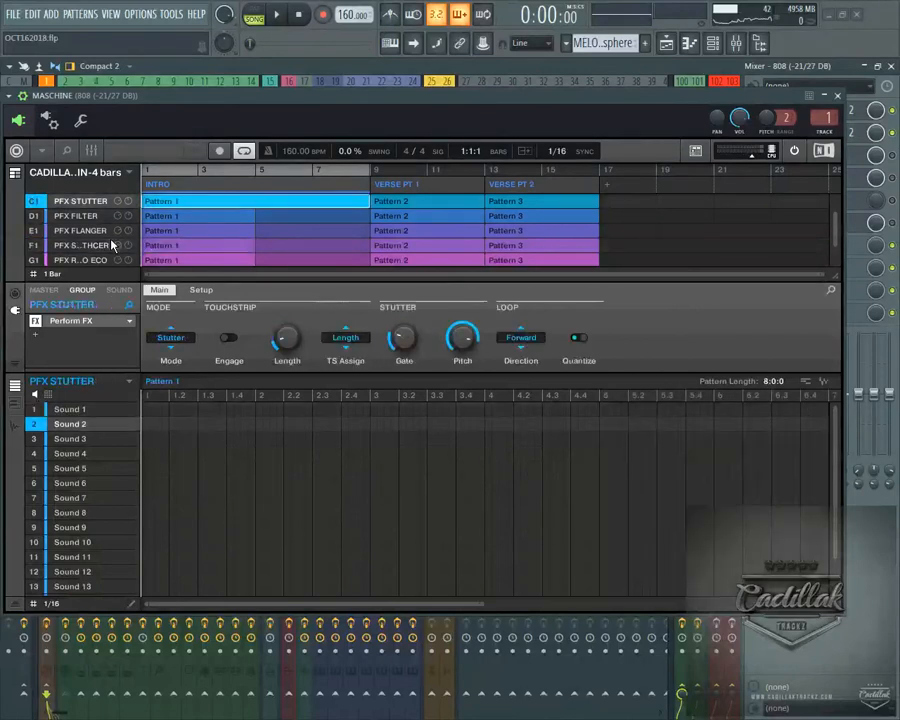
click(113, 244)
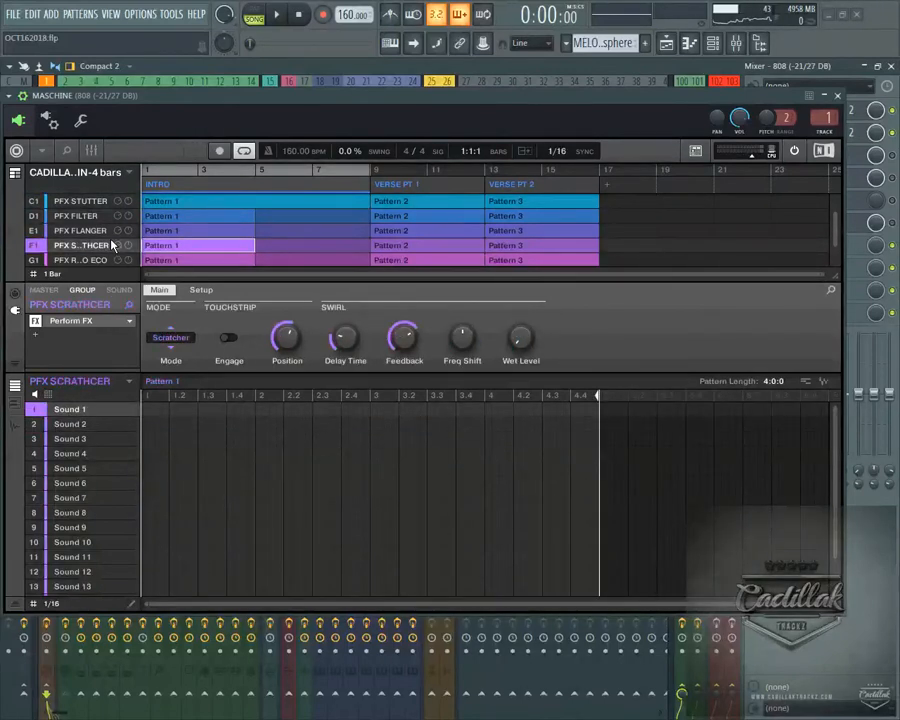
key(space)
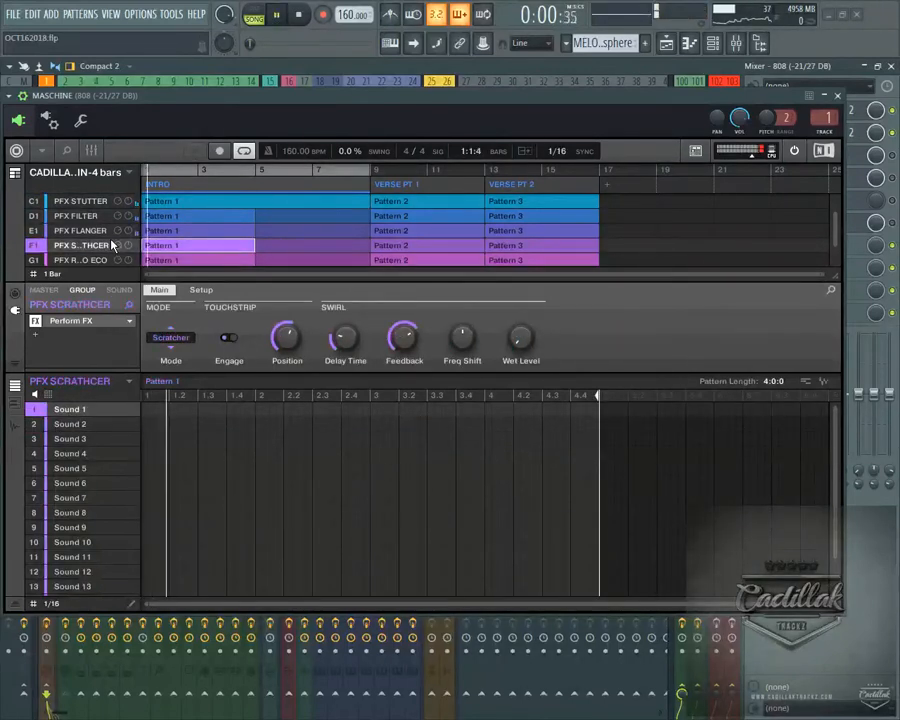
key(space)
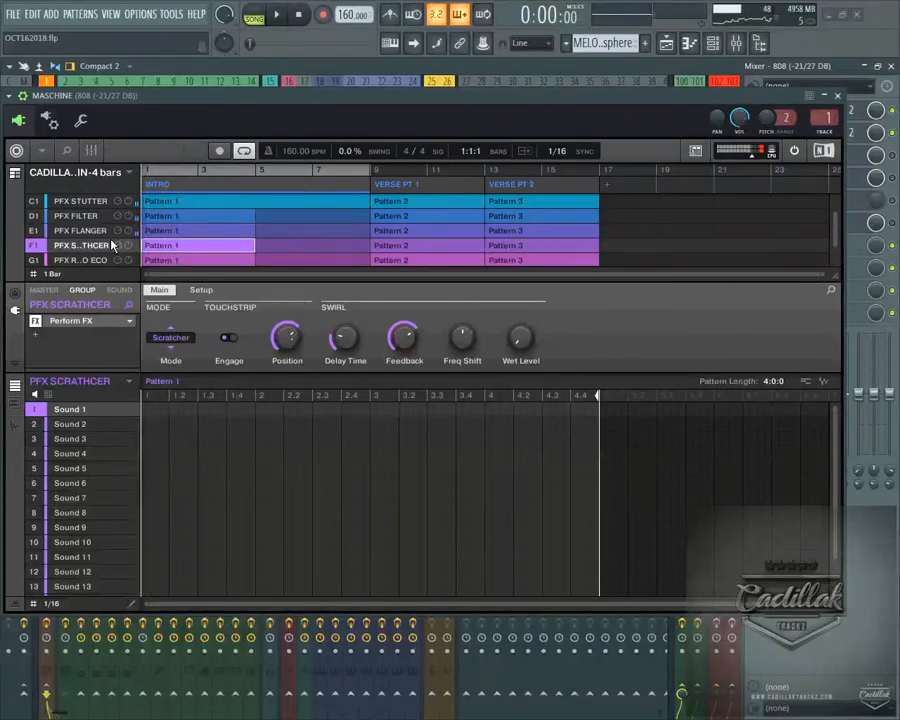
key(space)
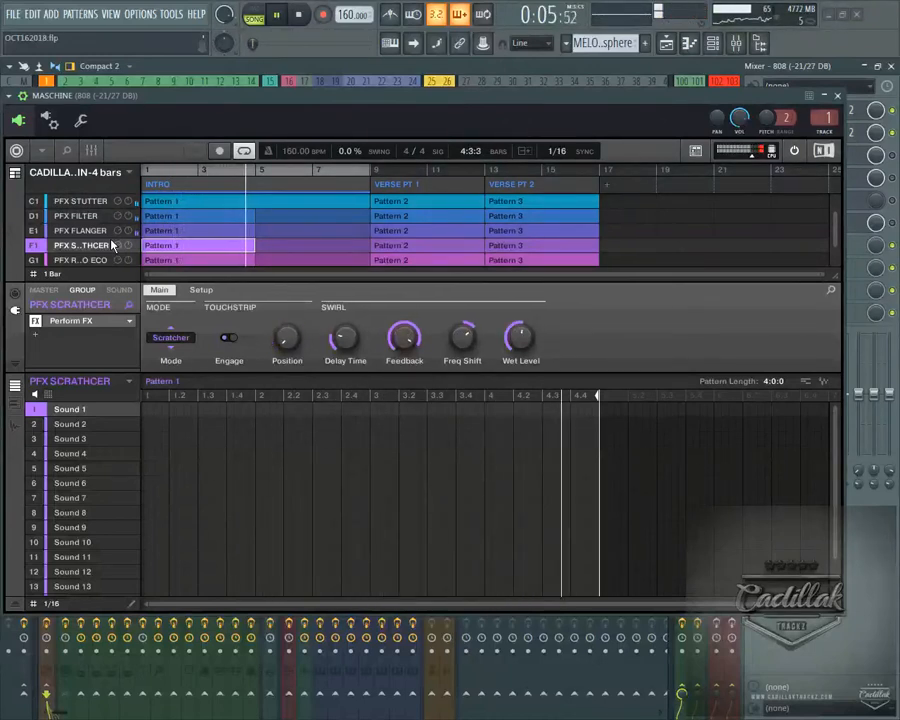
key(space)
Look through the chained PFX groups and return to the PFX SCRATHCER group
key(Up)
key(Up)
key(Up)
key(Up)
key(Down)
key(Down)
key(Up)
key(Up)
key(Down)
key(Down)
key(Down)
key(Down)
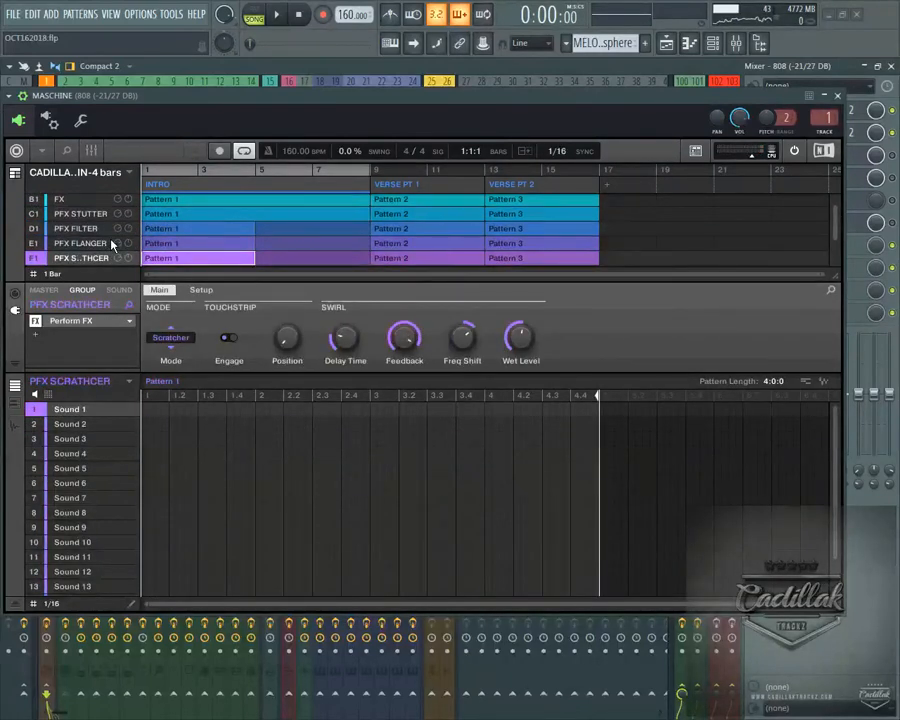
Play the song from the PFX SCRATHCER group while raising its Position, Delay Time and Wet Level
key(space)
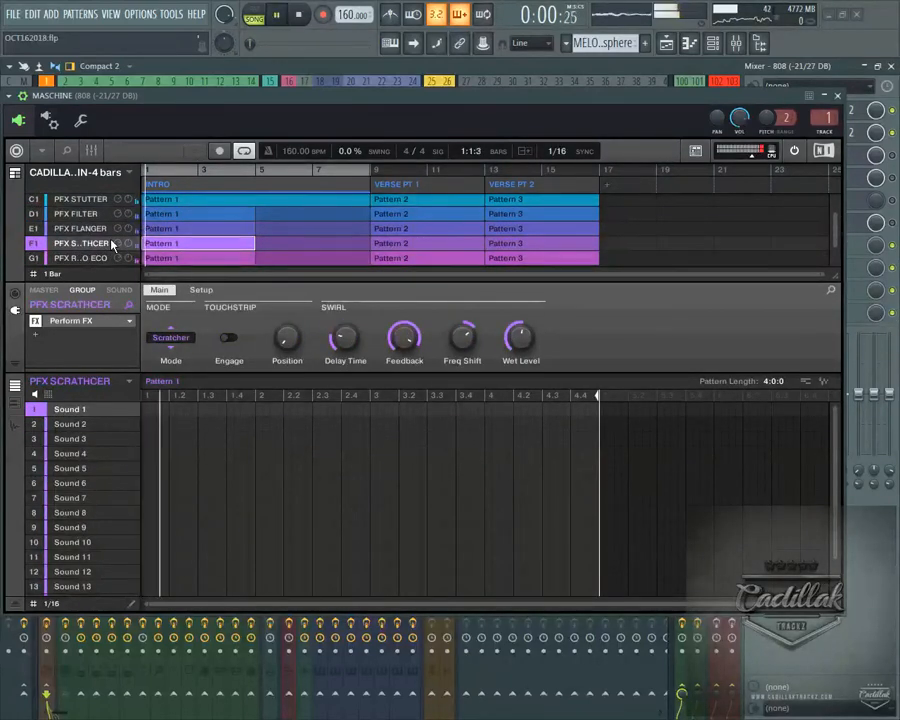
key(Down)
key(Down)
key(Up)
key(Up)
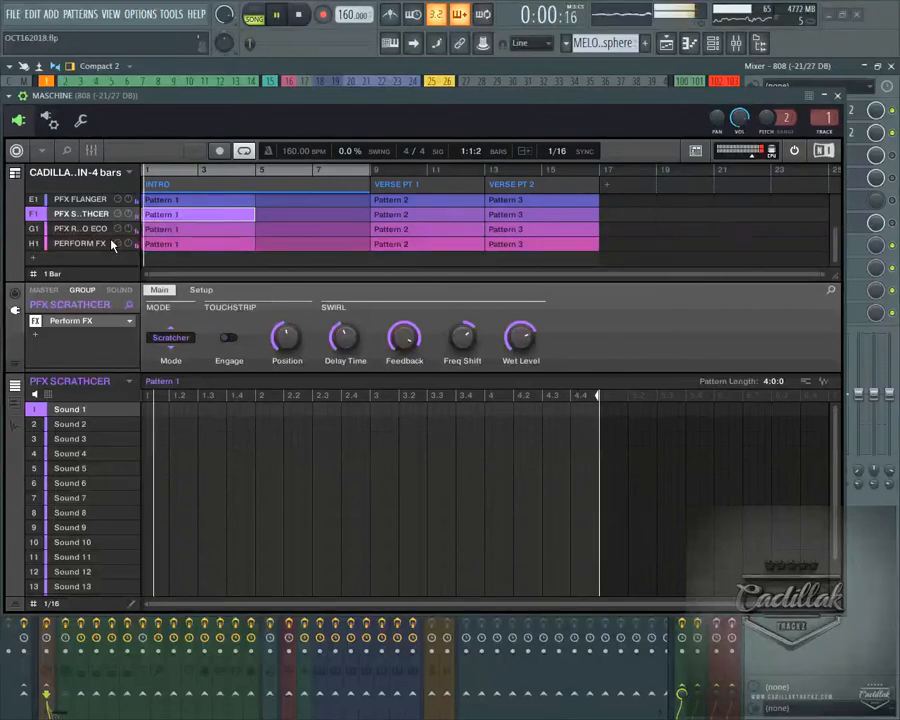
Select the PFX FLANGER group and play the song with its effect engaged, lowering Frequency and raising Wet Level
click(107, 241)
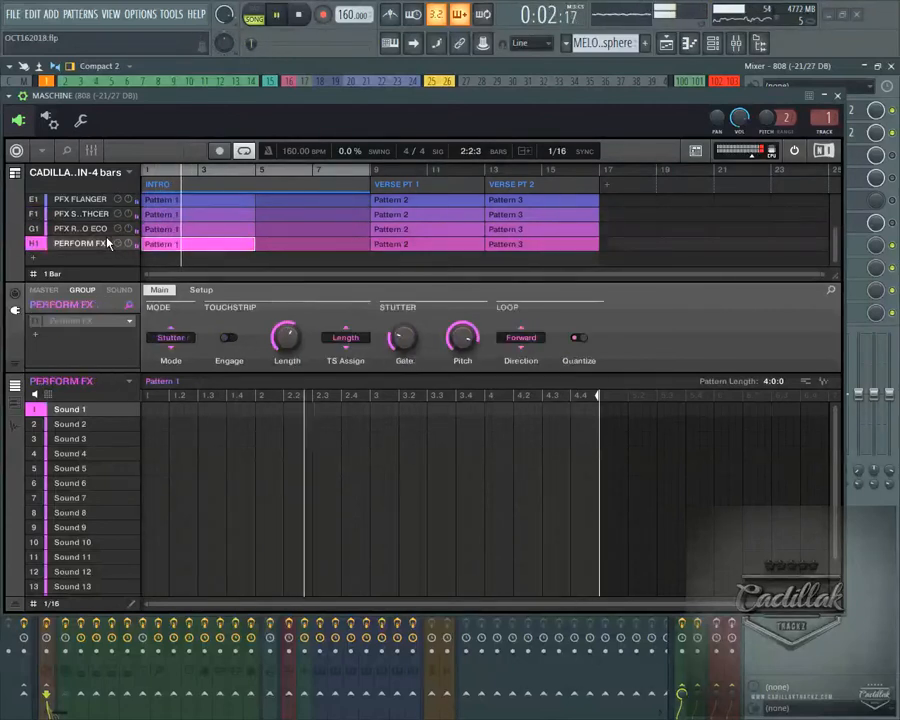
key(Up)
key(Up)
key(Up)
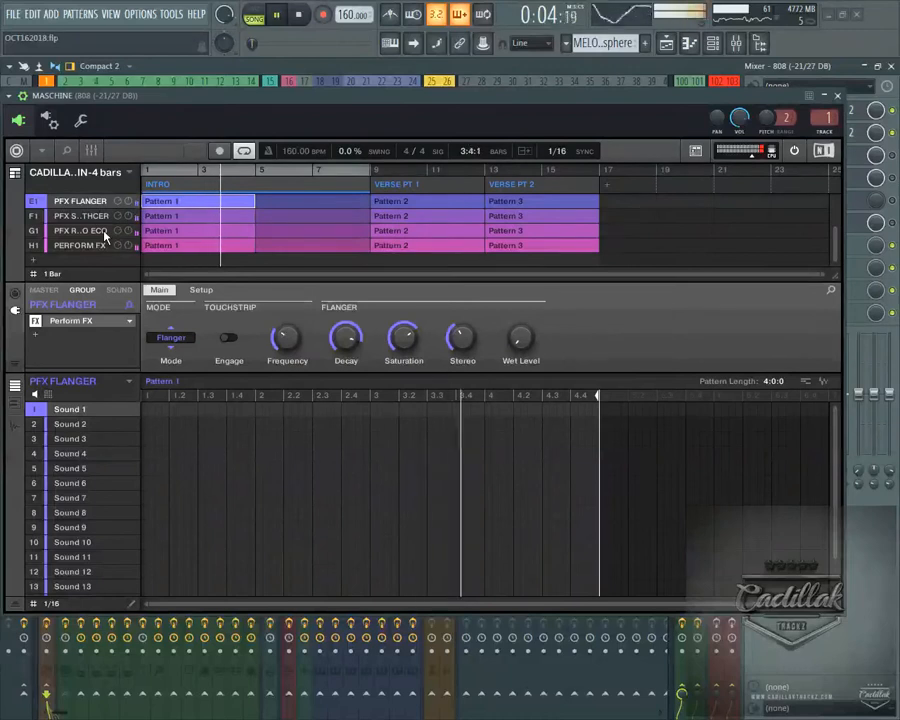
key(space)
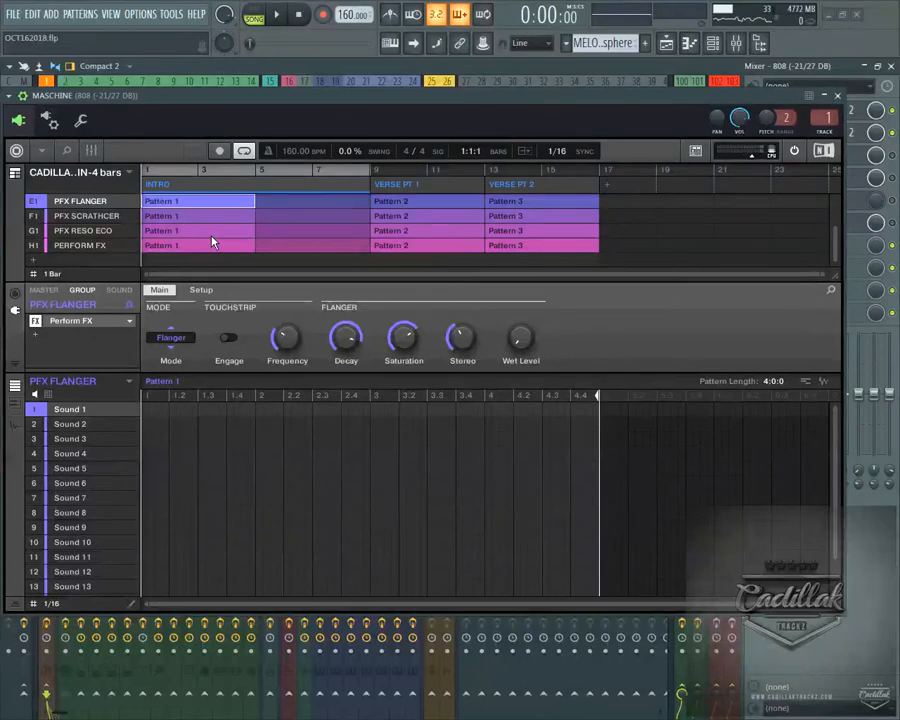
key(space)
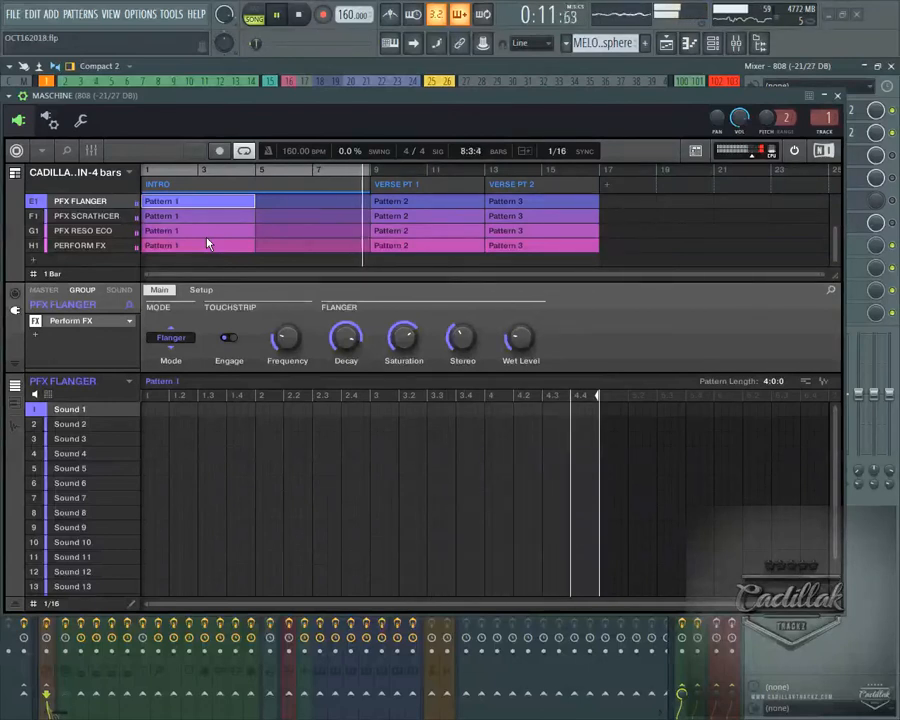
key(space)
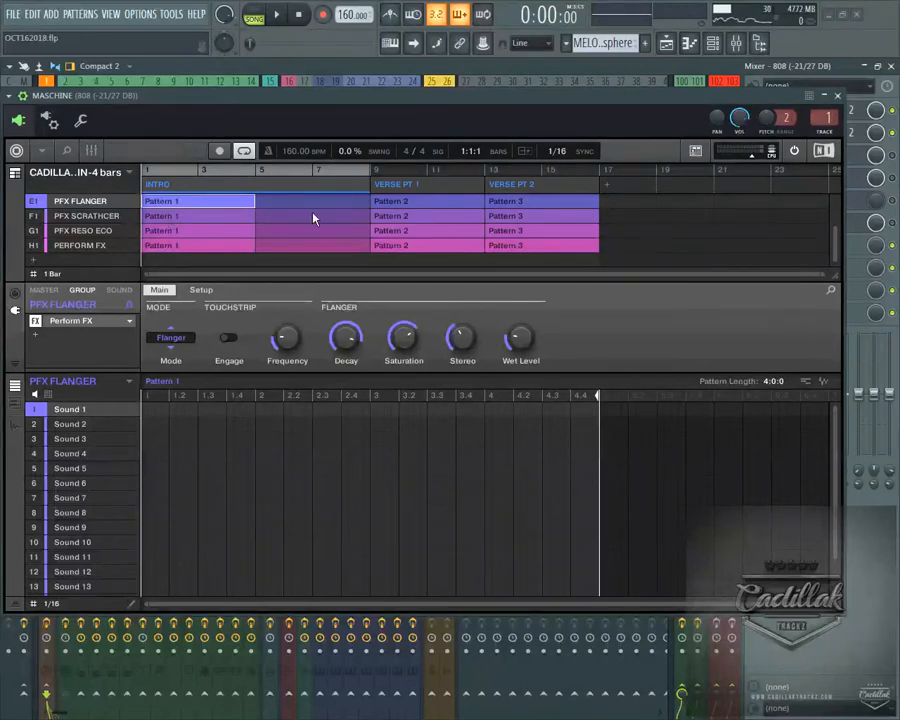
Move the Maschine plugin window down to uncover the mixer's track names
drag(285, 117, 285, 246)
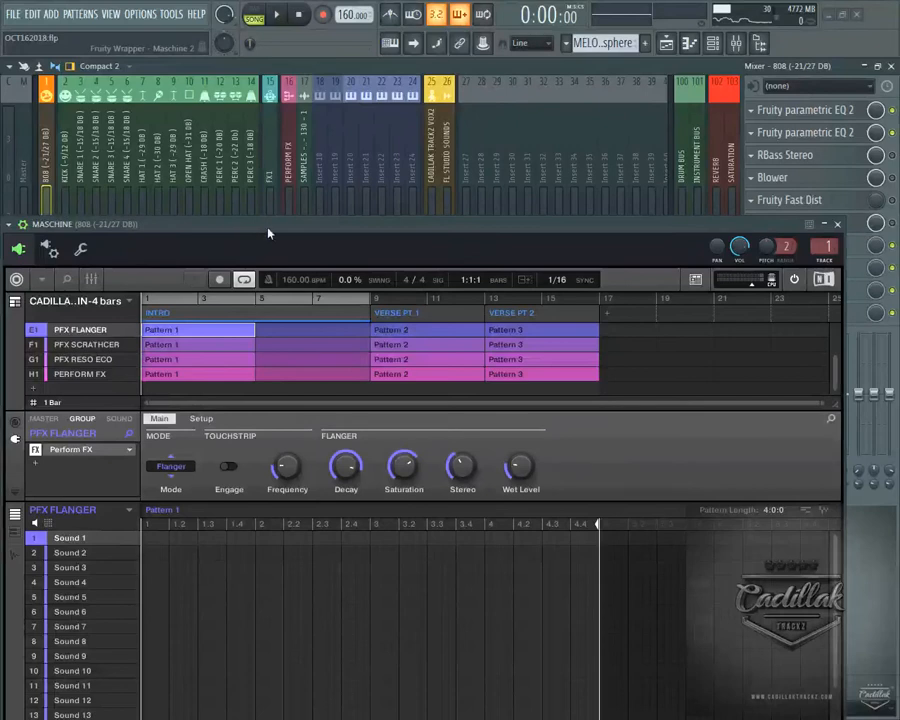
mouse_move(268, 233)
mouse_down()
mouse_move(276, 200)
mouse_move(266, 220)
mouse_up()
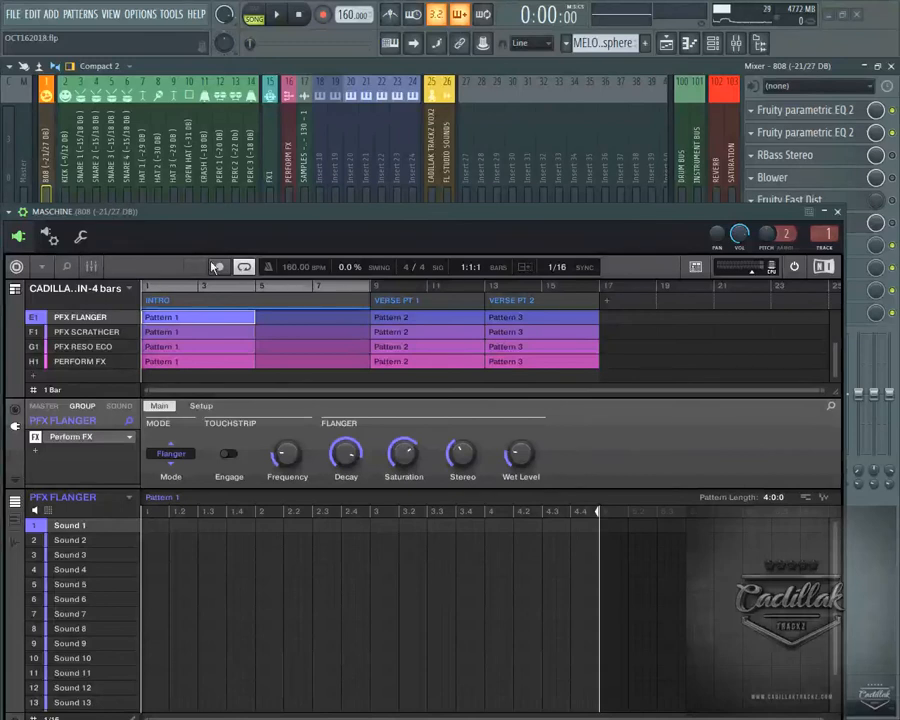
drag(185, 211, 197, 198)
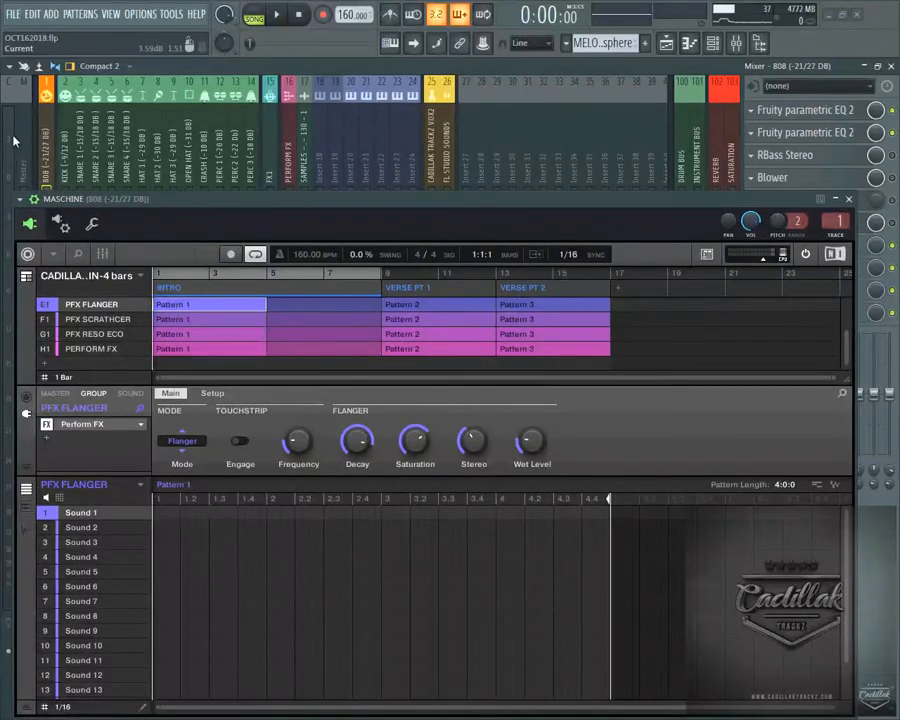